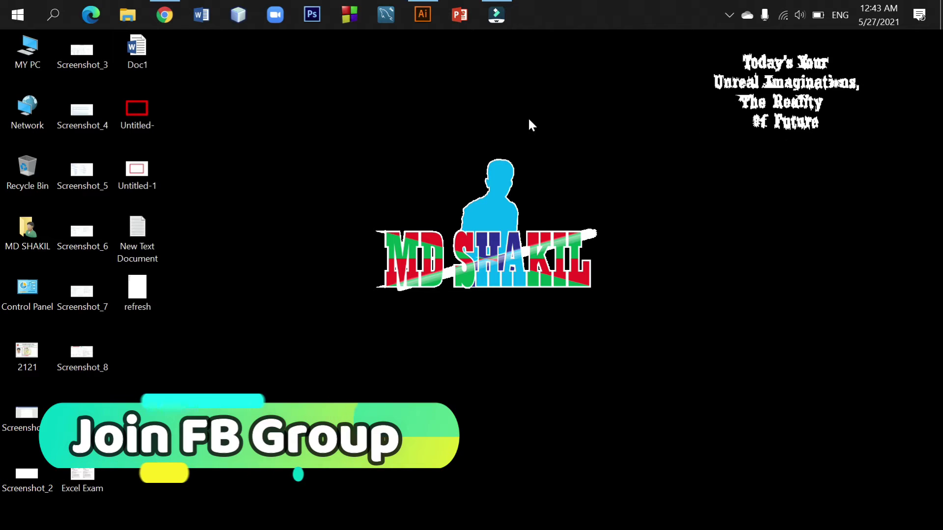
- Restore the Illustrator window from the taskbar, showing its blank white artboard
left_click(418, 17)
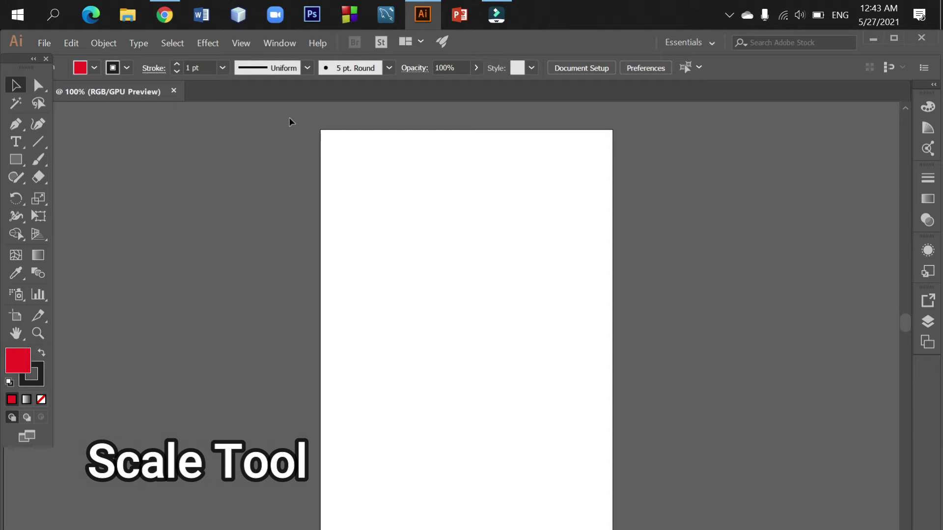
- Tear off the Scale, Shear and Reshape tool group into a floating panel beside the artboard
left_click(37, 197)
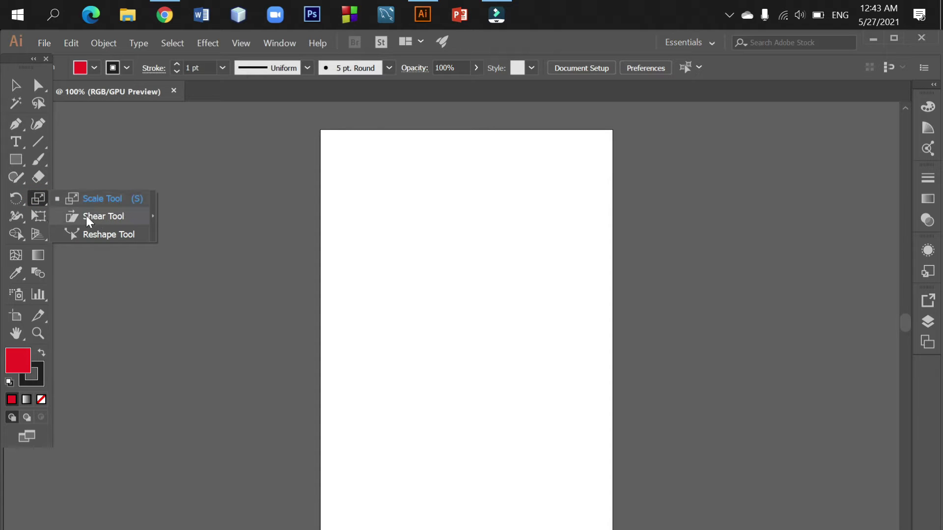
left_click(155, 219)
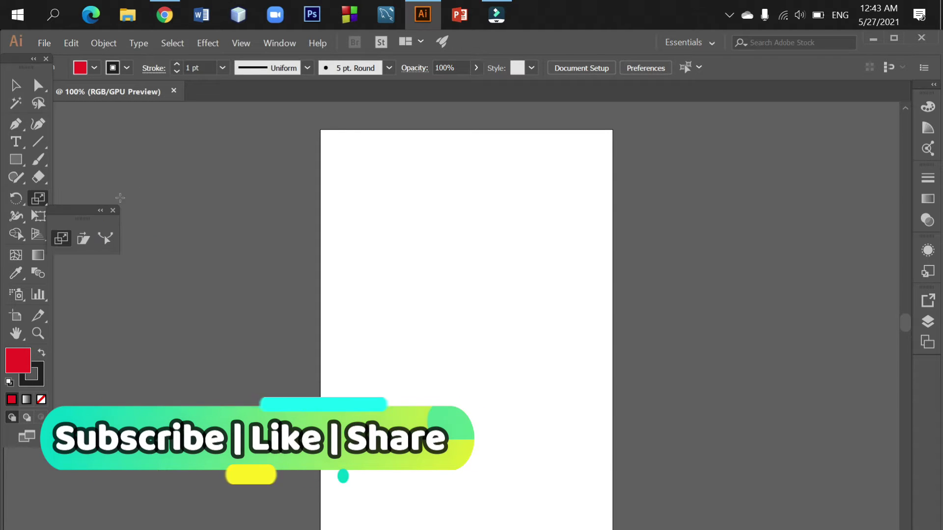
left_click_drag(79, 212, 204, 131)
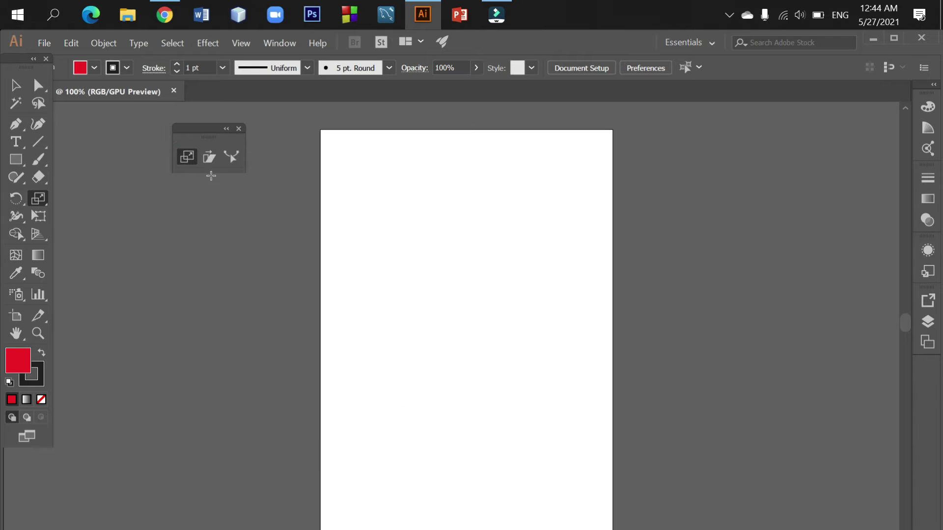
- Draw a red-filled rectangle near the top left of the artboard, then switch to Direct Selection
left_click(15, 159)
left_click_drag(373, 187, 520, 302)
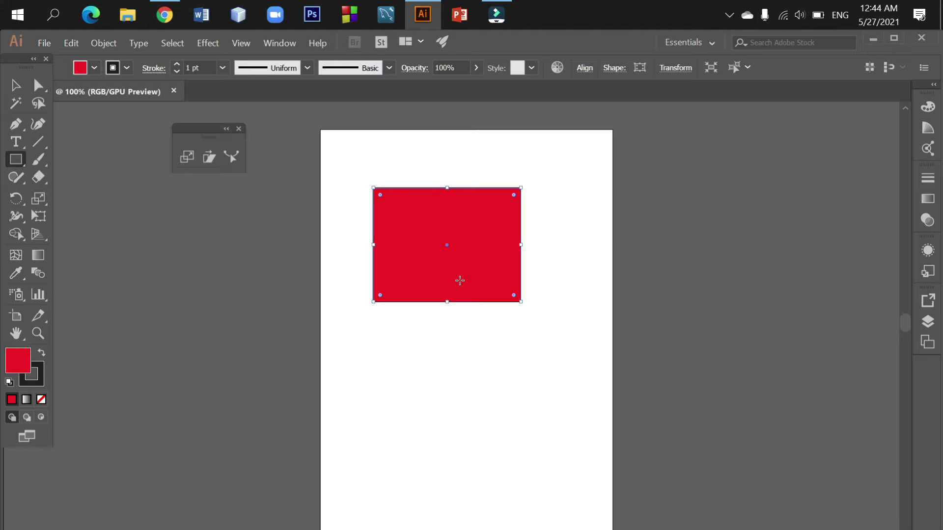
key("a")
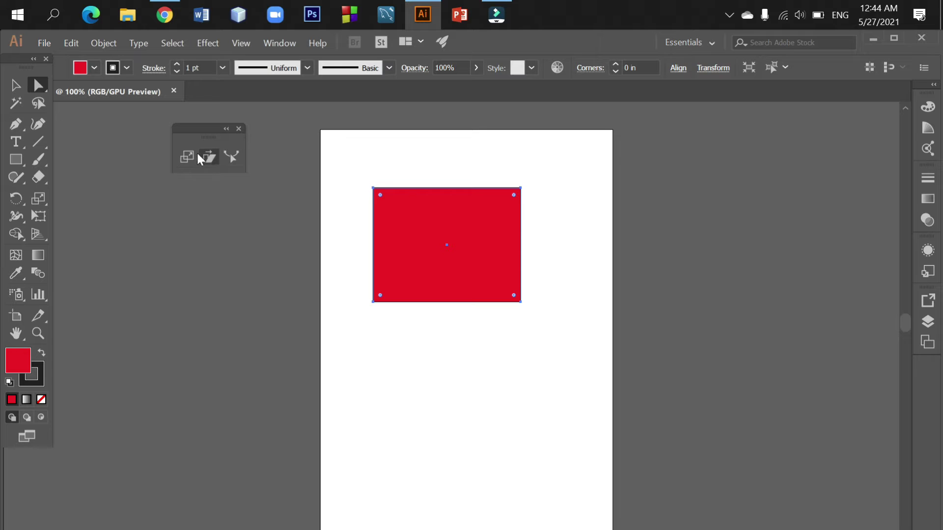
- Rescale the red rectangle around its centre into a tall block, about 45.9% wide and 260% tall
left_click(188, 155)
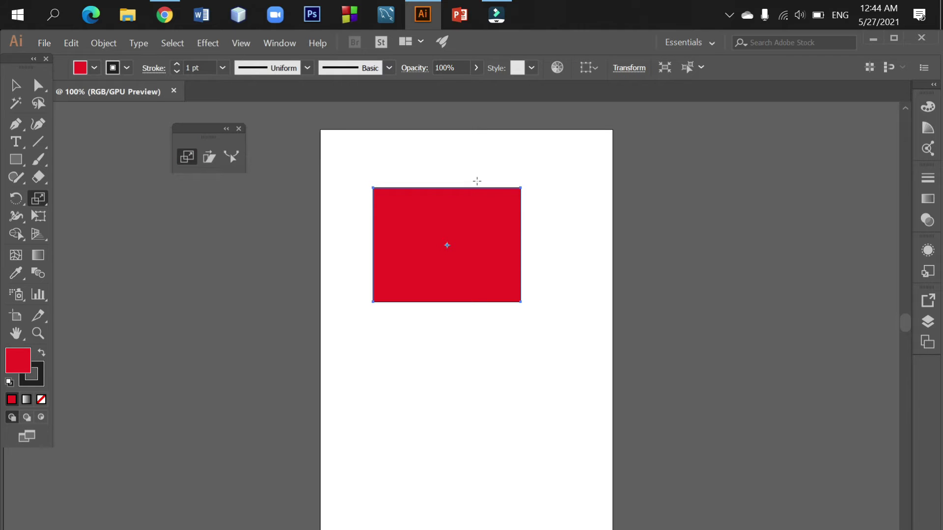
left_click(520, 187)
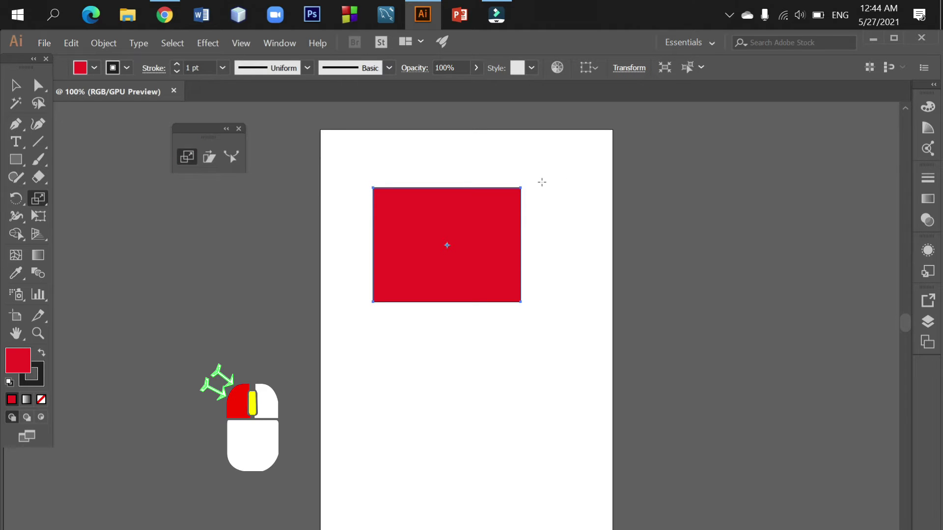
left_click_drag(539, 181, 788, 193)
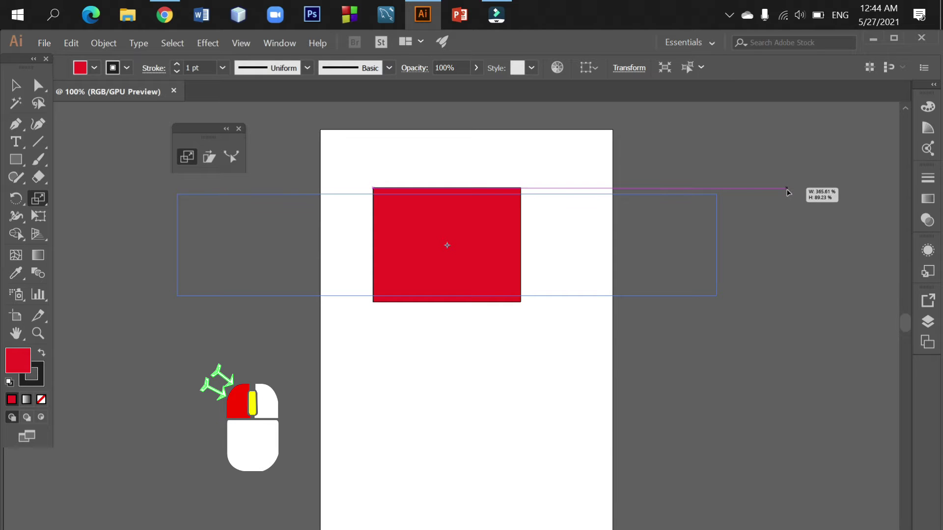
mouse_move(788, 192)
left_mouse_down()
mouse_move(785, 172)
mouse_move(501, 121)
left_mouse_up()
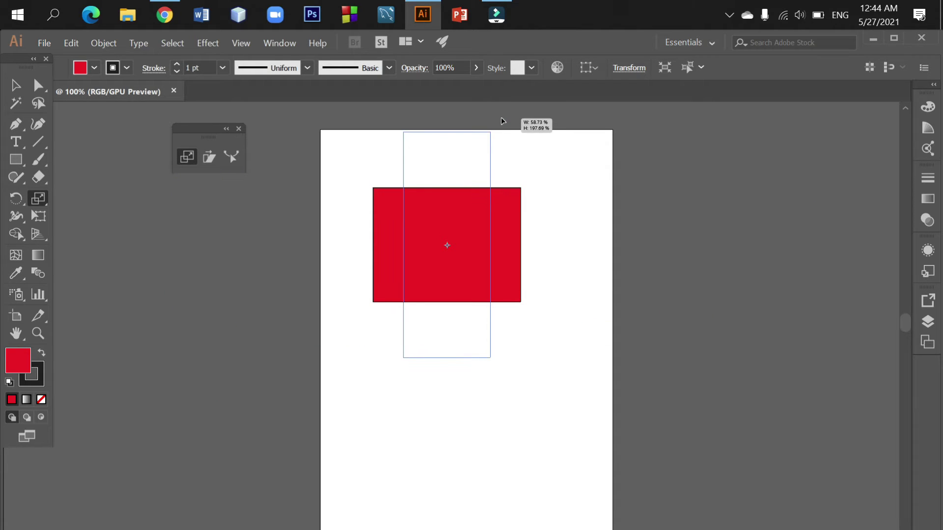
left_click_drag(501, 121, 771, 192)
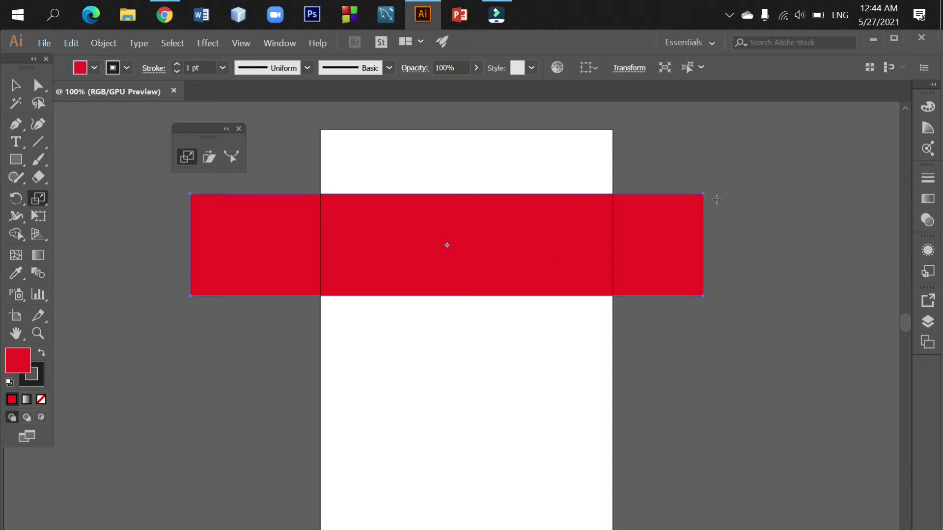
left_click_drag(717, 213, 569, 163)
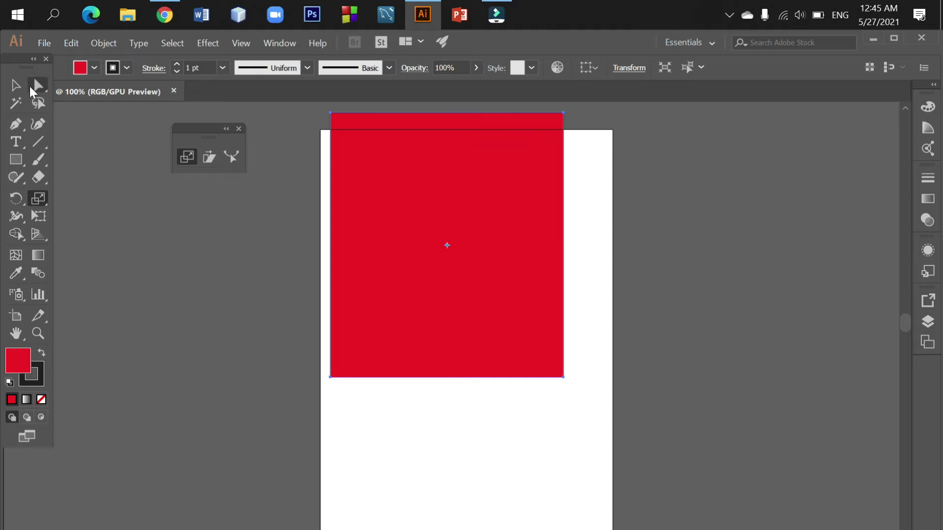
- Move and resize the red rectangle by its handles, then shrink it to about 23.21% by 53.35%
left_click(16, 85)
left_click_drag(466, 202, 505, 257)
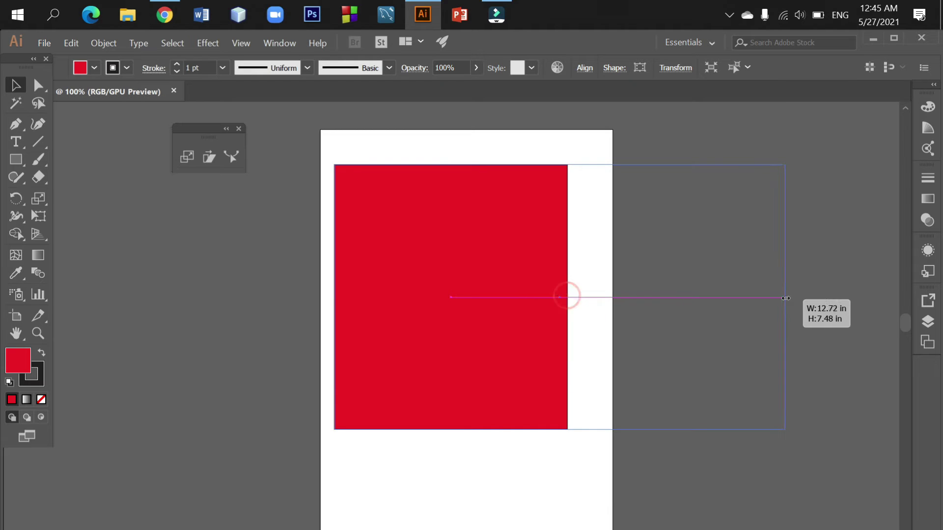
left_click_drag(567, 297, 784, 297)
left_click_drag(334, 297, 254, 297)
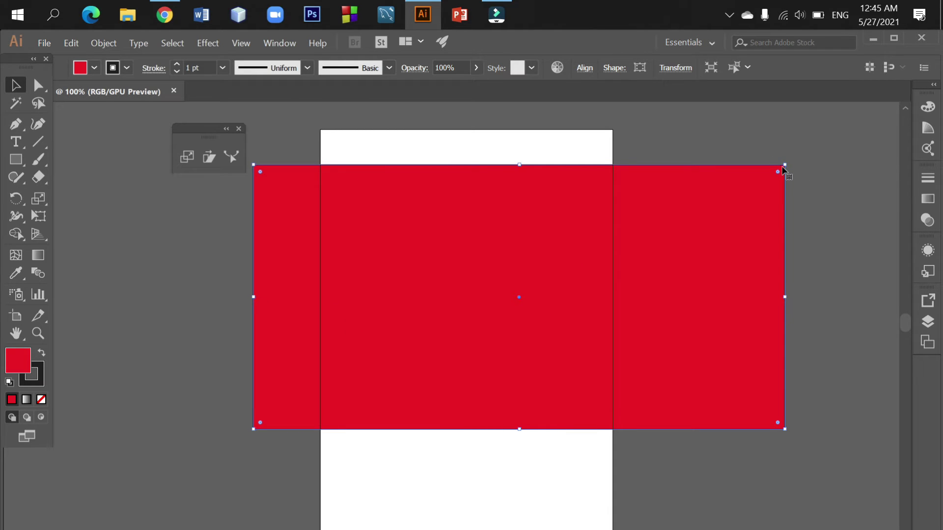
mouse_move(784, 164)
left_mouse_down()
mouse_move(835, 140)
mouse_move(567, 281)
left_mouse_up()
mouse_move(491, 316)
left_mouse_down()
mouse_move(566, 267)
mouse_move(550, 244)
left_mouse_up()
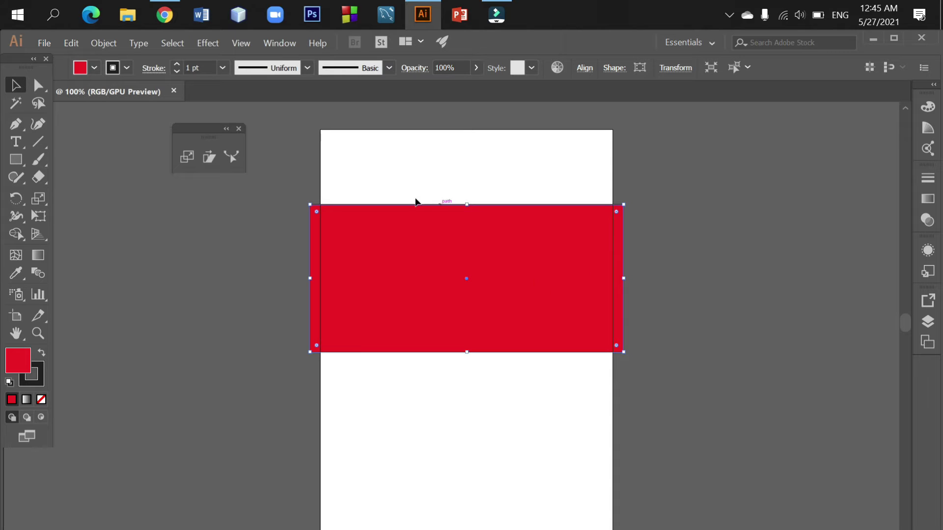
left_click(187, 157)
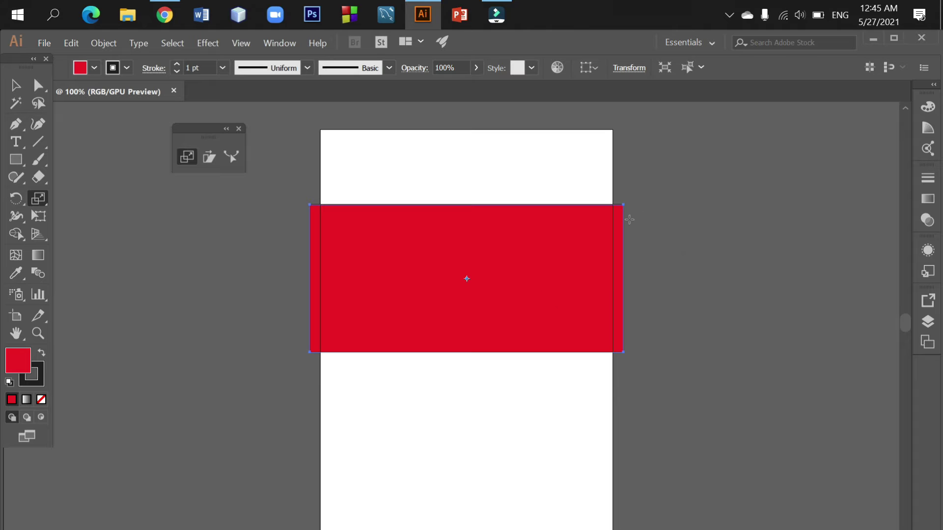
left_click_drag(630, 204, 452, 241)
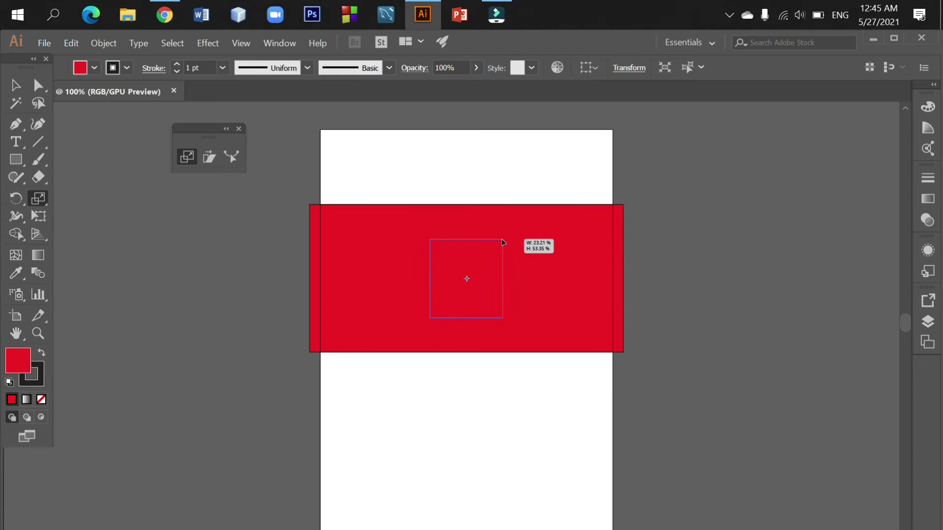
- Draw a large red circle right of the rectangle and scale it into a flat horizontal ellipse
left_click(15, 162)
left_click(73, 193)
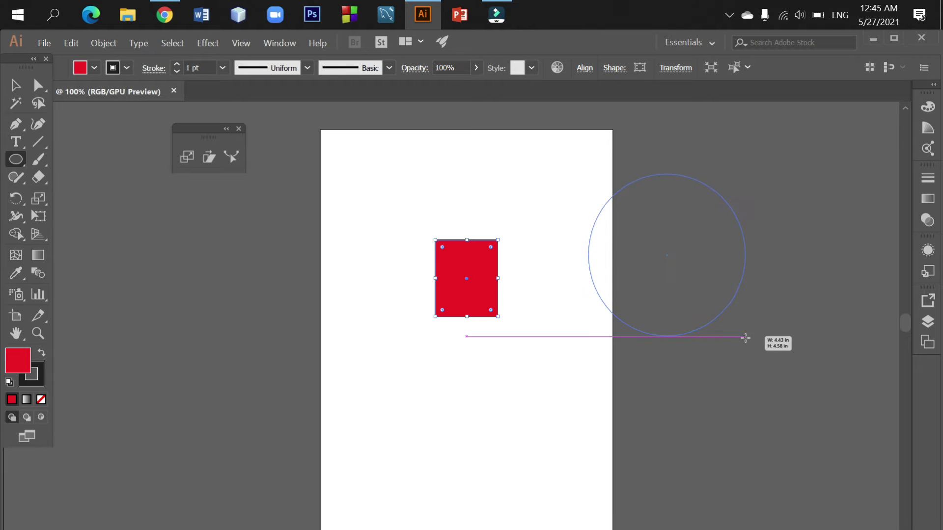
left_click_drag(588, 174, 745, 336)
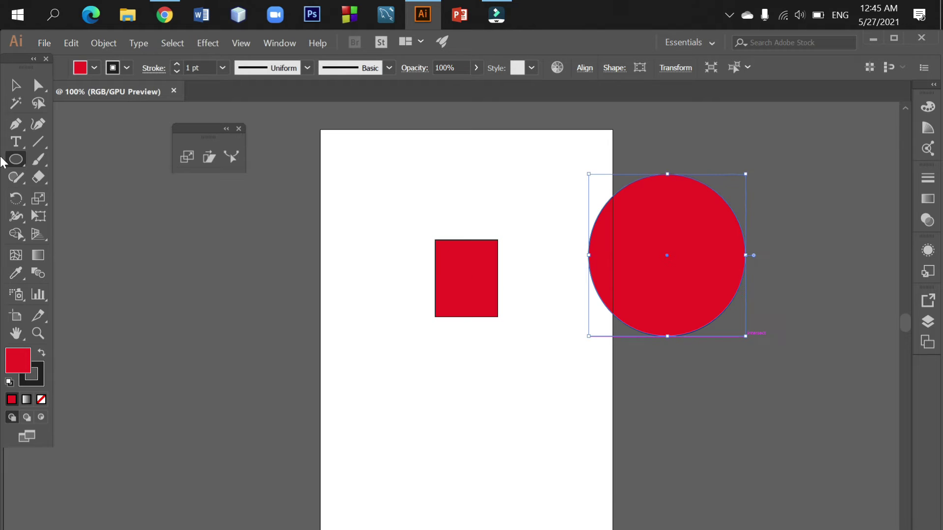
left_click(186, 157)
mouse_move(722, 181)
left_mouse_down()
mouse_move(810, 229)
mouse_move(700, 155)
mouse_move(722, 247)
left_mouse_up()
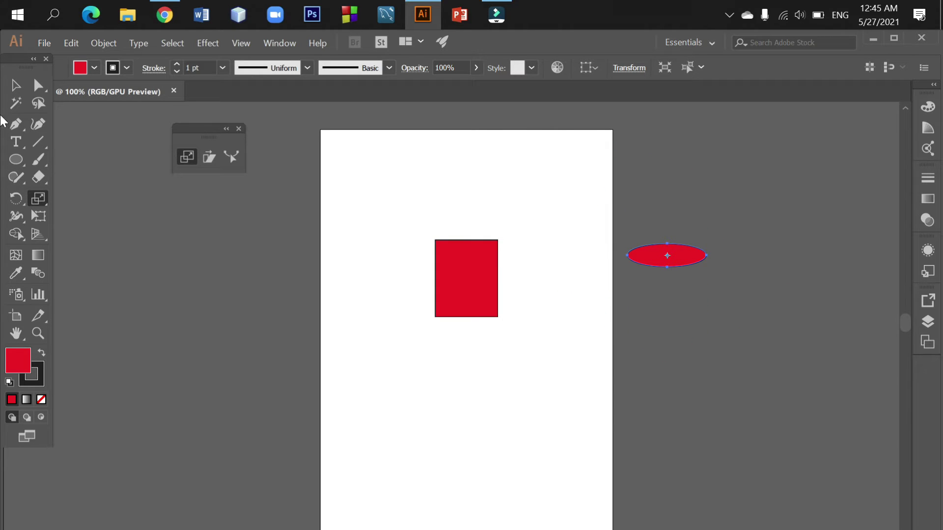
- Move the first red rectangle to the upper left of the artboard
left_click(16, 85)
left_click_drag(488, 289, 444, 257)
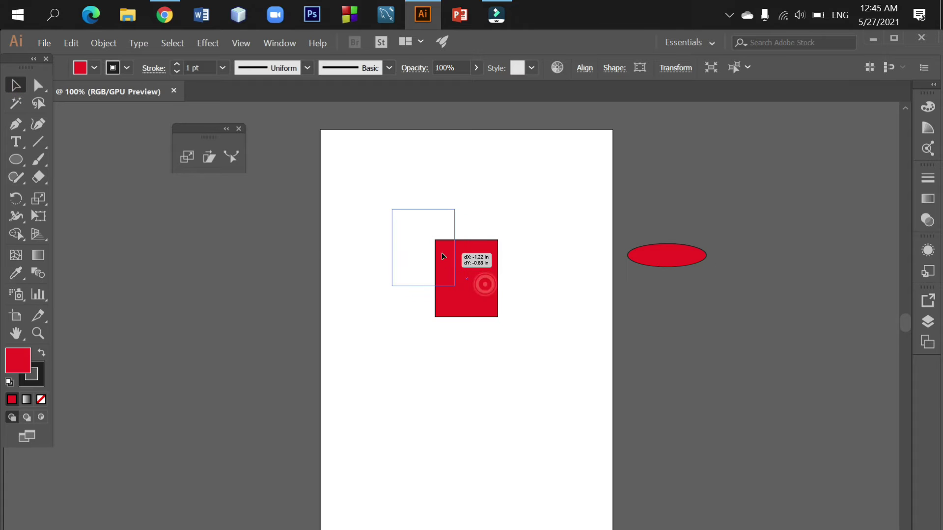
left_click_drag(392, 237, 362, 210)
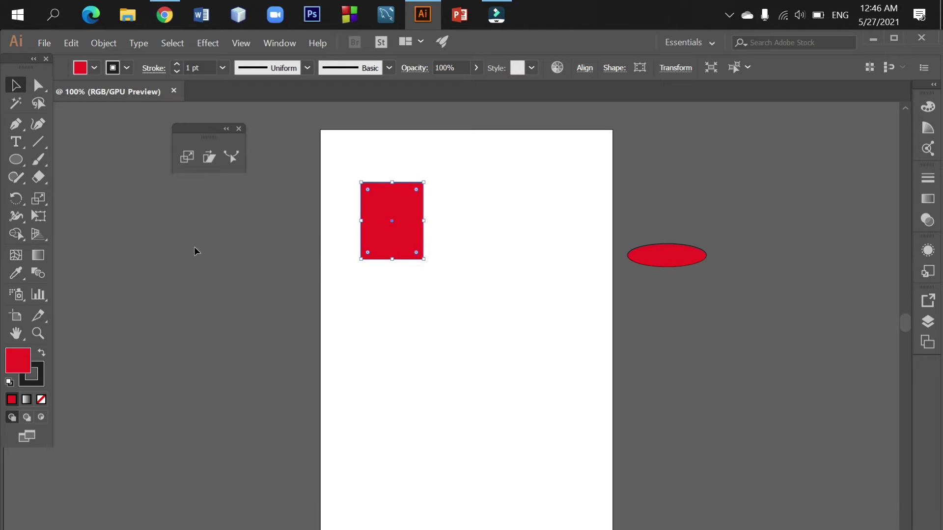
- Draw four more red rectangles: a square upper right, a wide one, one lower right, a tall one left
left_click(16, 159)
left_click_drag(16, 160, 52, 158)
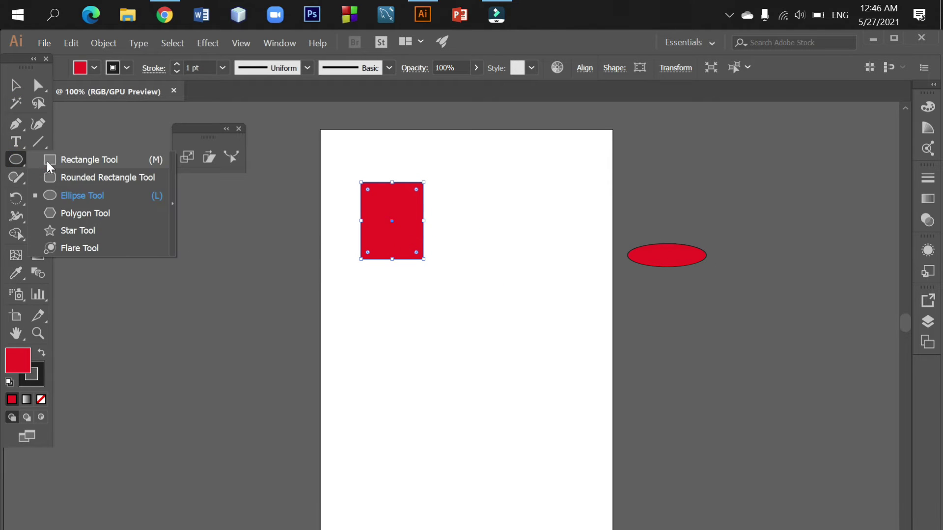
left_click_drag(533, 199, 606, 271)
left_click_drag(415, 336, 487, 378)
left_click_drag(556, 330, 619, 409)
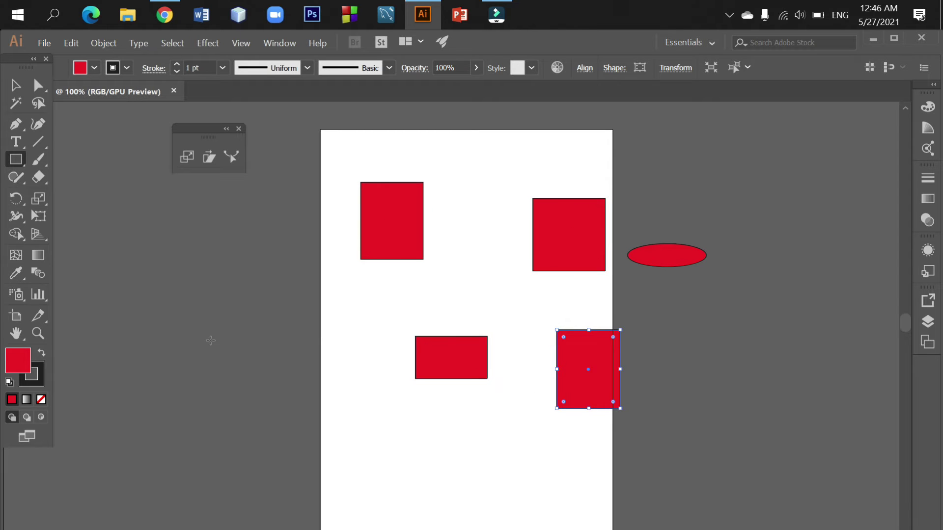
left_click_drag(307, 297, 361, 393)
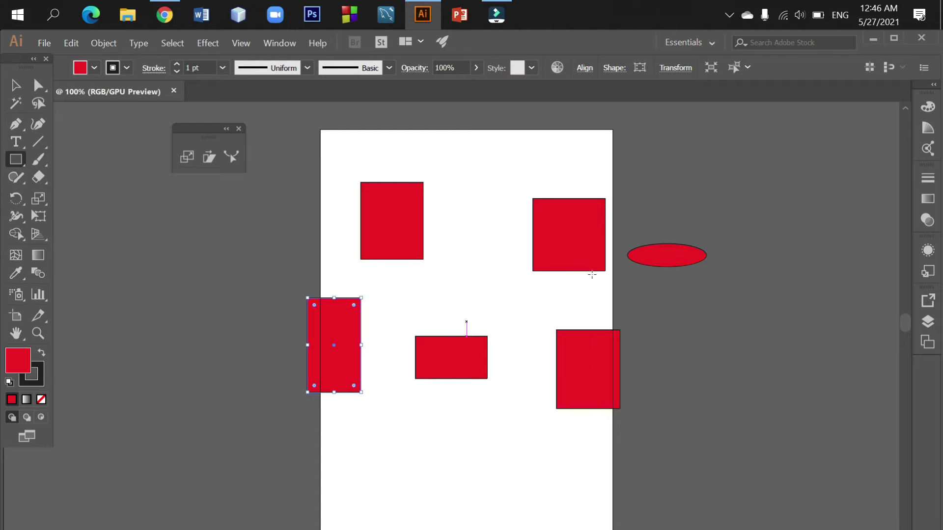
- Enlarge the five rectangles past the artboard edges, then select all shapes including the ellipse
left_click(16, 87)
left_click_drag(319, 139, 626, 446)
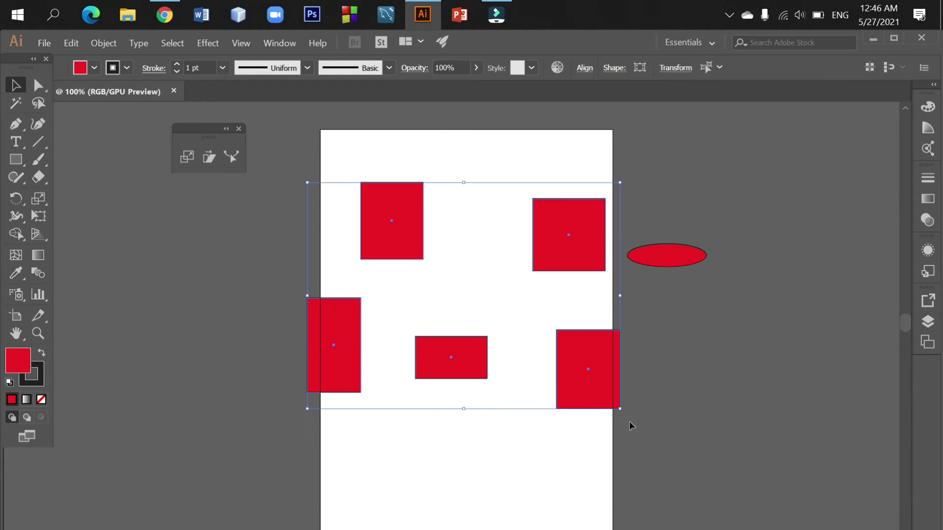
left_click_drag(619, 408, 702, 456)
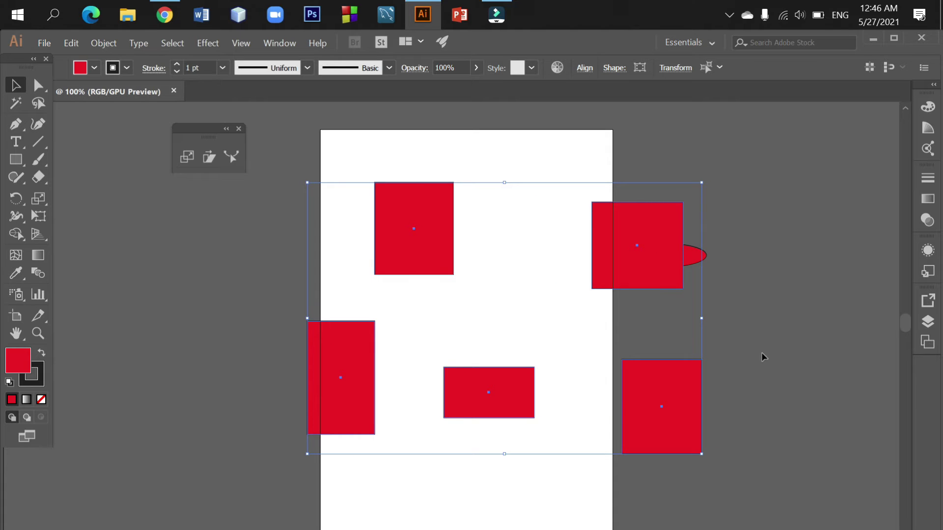
left_click_drag(649, 285, 581, 280)
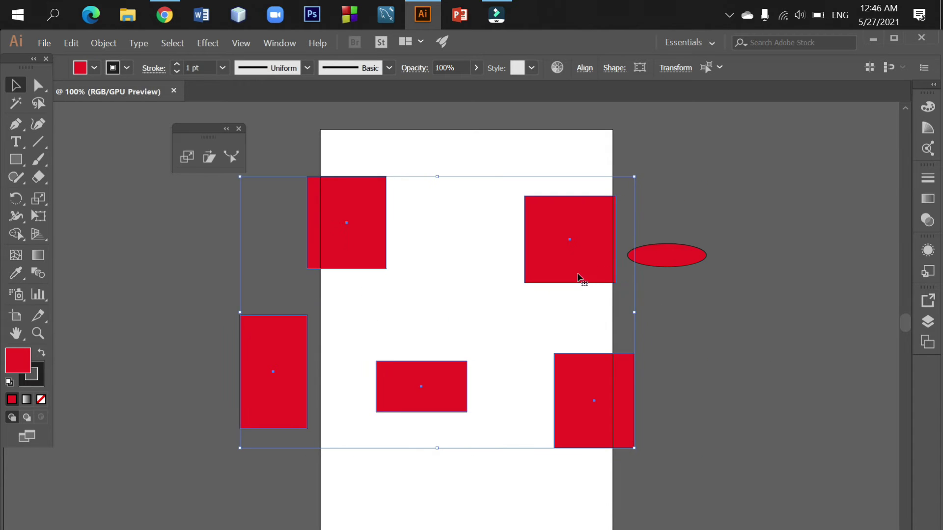
left_click_drag(636, 179, 680, 158)
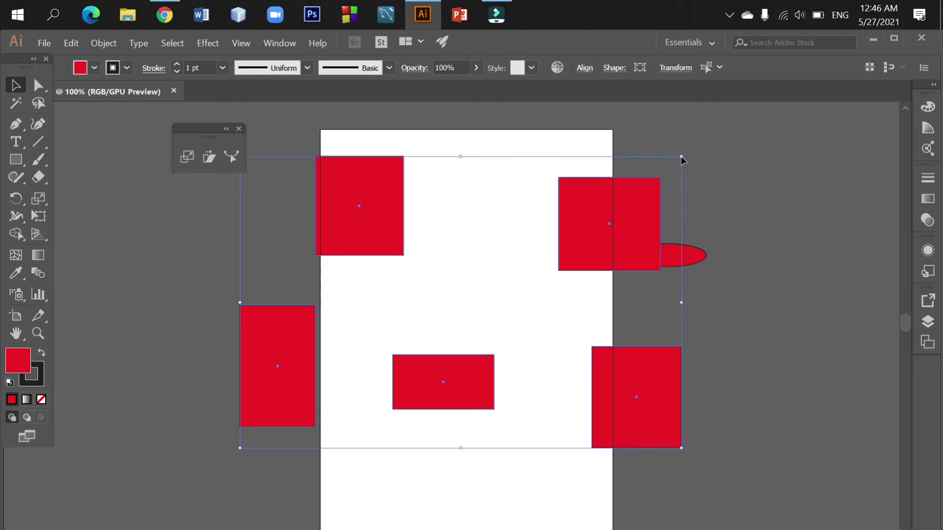
left_click(748, 225)
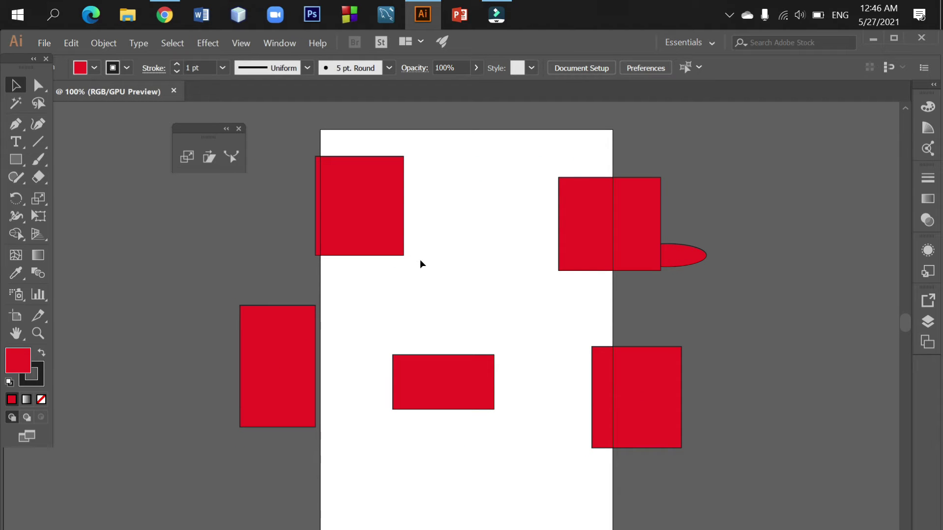
mouse_move(285, 141)
left_mouse_down()
mouse_move(378, 244)
mouse_move(656, 446)
left_mouse_up()
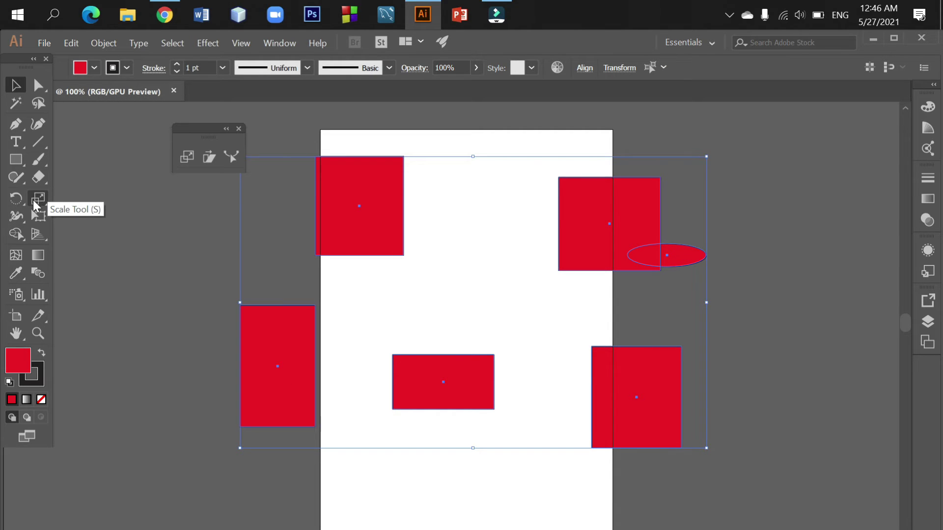
- In the Scale dialog, enter a uniform 250% and preview it on the shapes
double_click(39, 199)
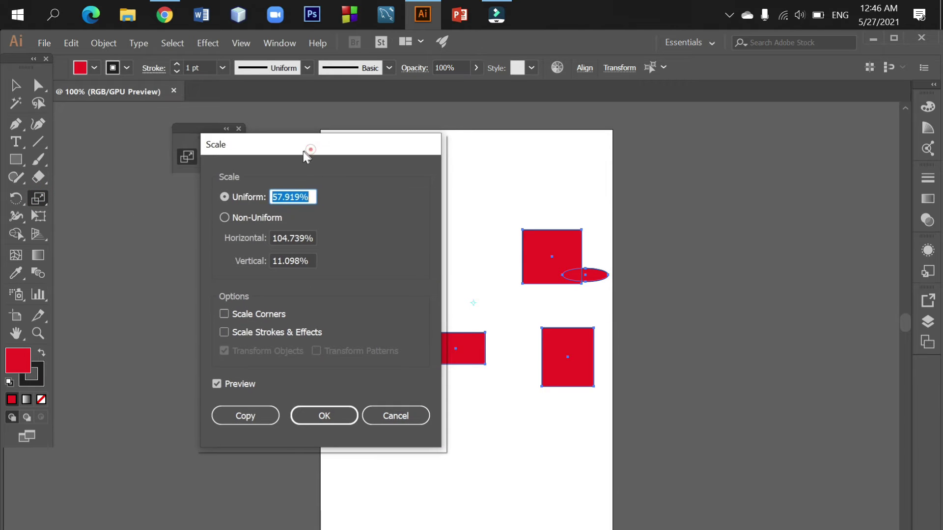
left_click_drag(301, 151, 197, 130)
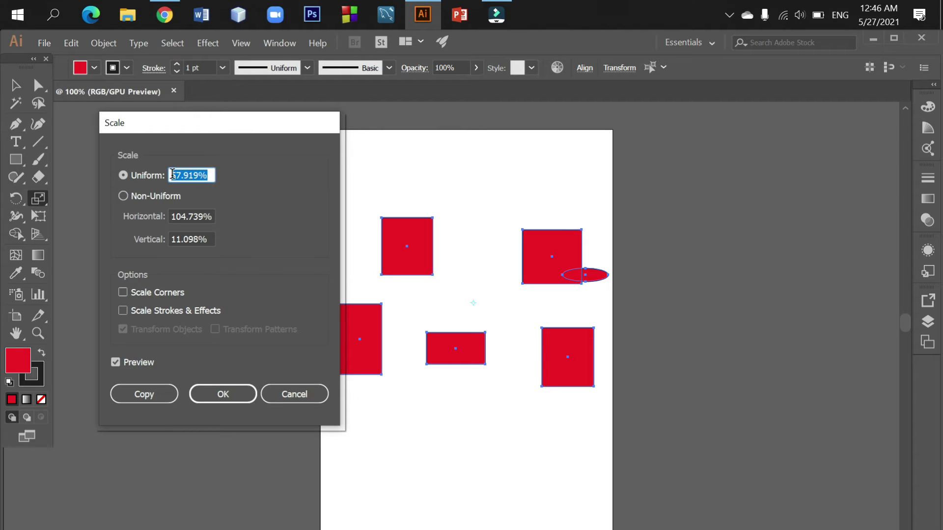
left_click(171, 176)
double_click(170, 175)
type("2")
type("50%")
left_click(116, 362)
left_click(115, 362)
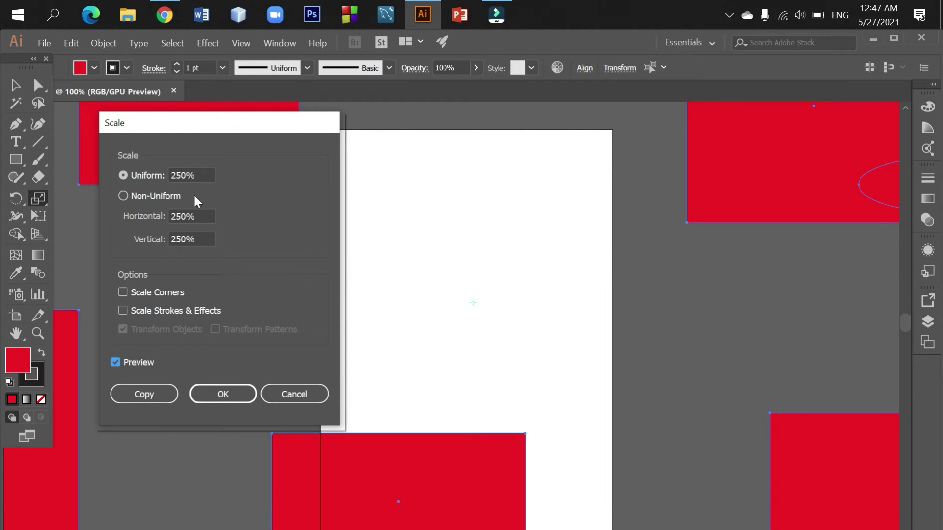
- Change the uniform scale to 150% and apply it to all the shapes
left_click(178, 173)
key("BackSpace")
type("1")
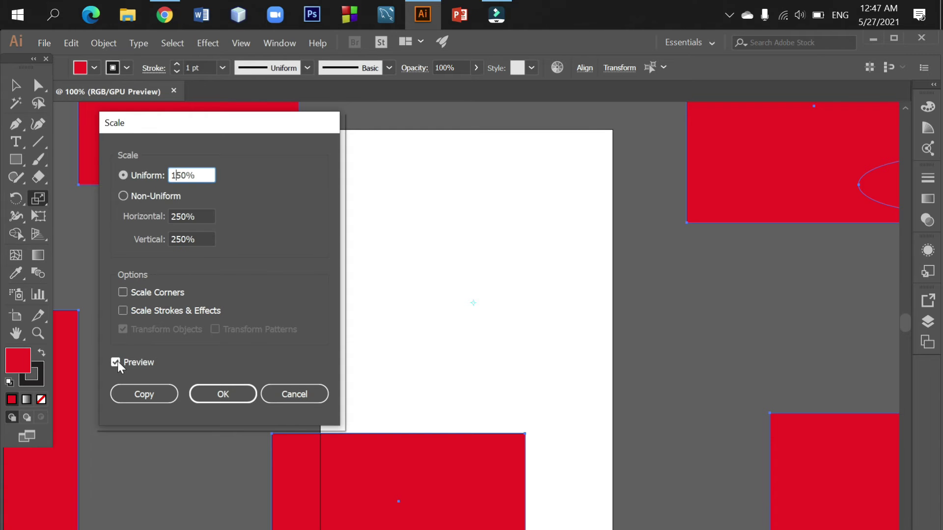
key("Tab")
mouse_move(243, 130)
left_mouse_down()
mouse_move(451, 197)
mouse_move(473, 176)
left_mouse_up()
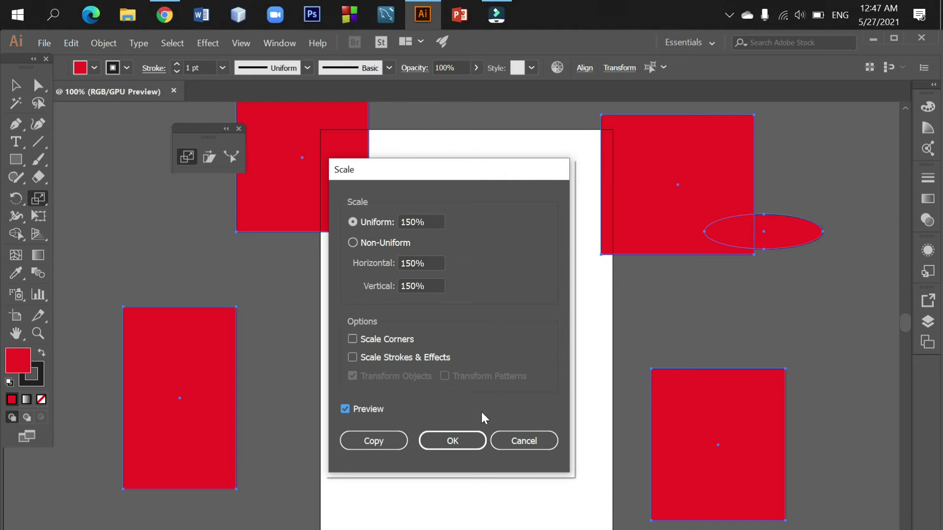
left_click(460, 440)
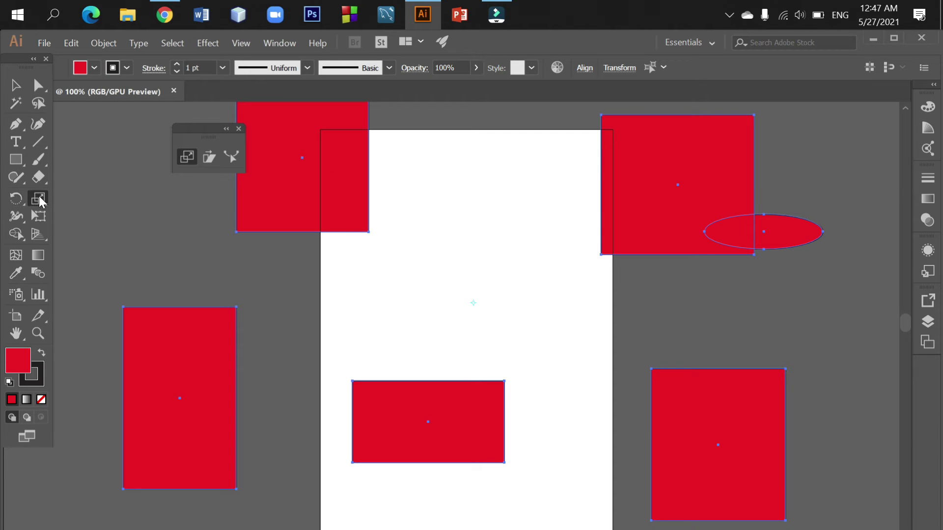
- Scale all the shapes uniformly to 50%, bringing them back onto the artboard
double_click(38, 199)
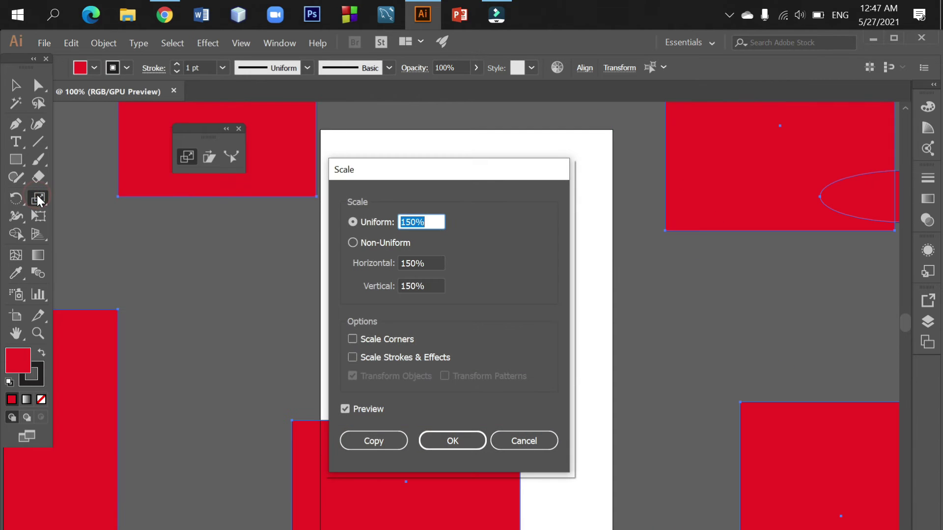
left_click_drag(465, 173, 491, 156)
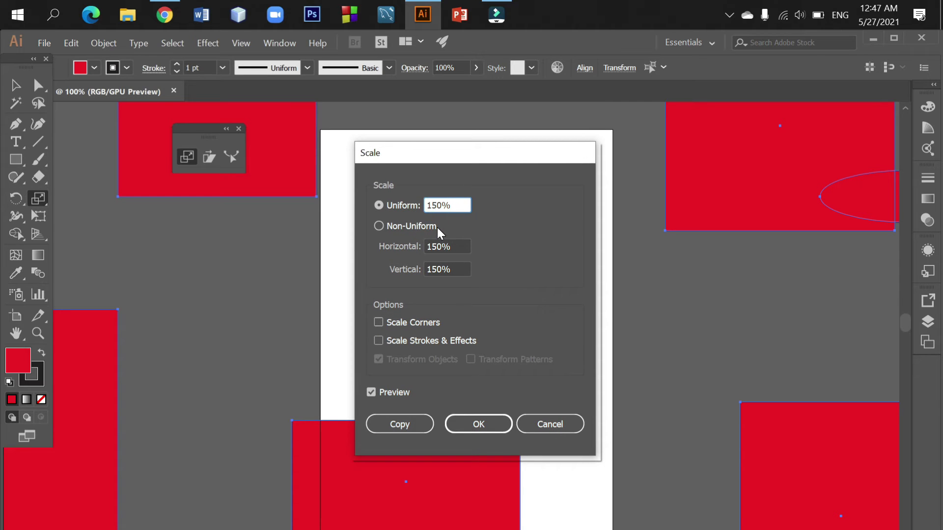
key("BackSpace")
left_click(371, 392)
left_click(371, 392)
left_click(371, 392)
left_click(479, 425)
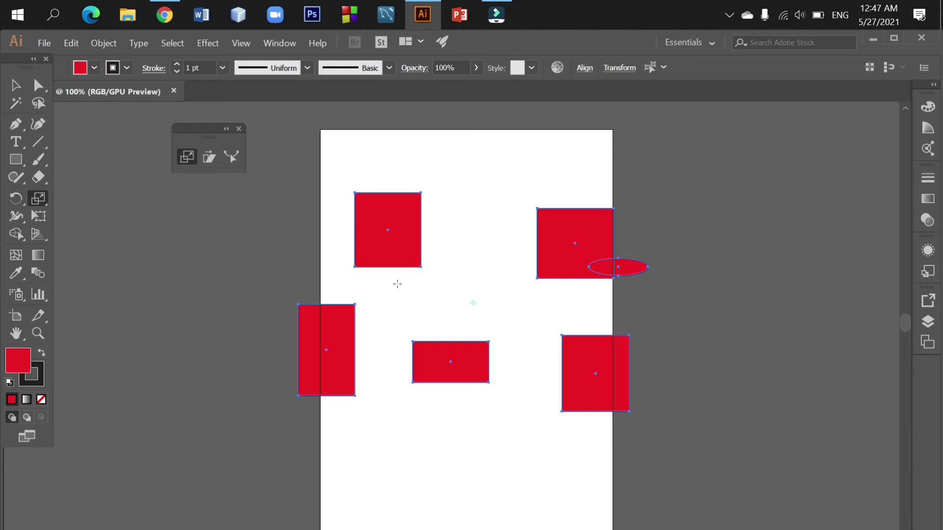
- In the Scale dialog, choose Non-Uniform and preview Horizontal at 150%
double_click(39, 199)
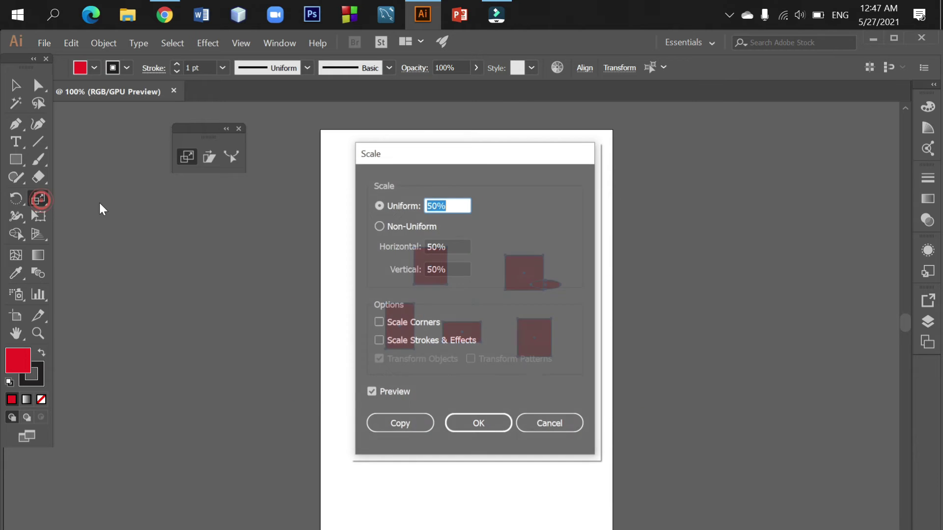
left_click_drag(464, 165, 193, 135)
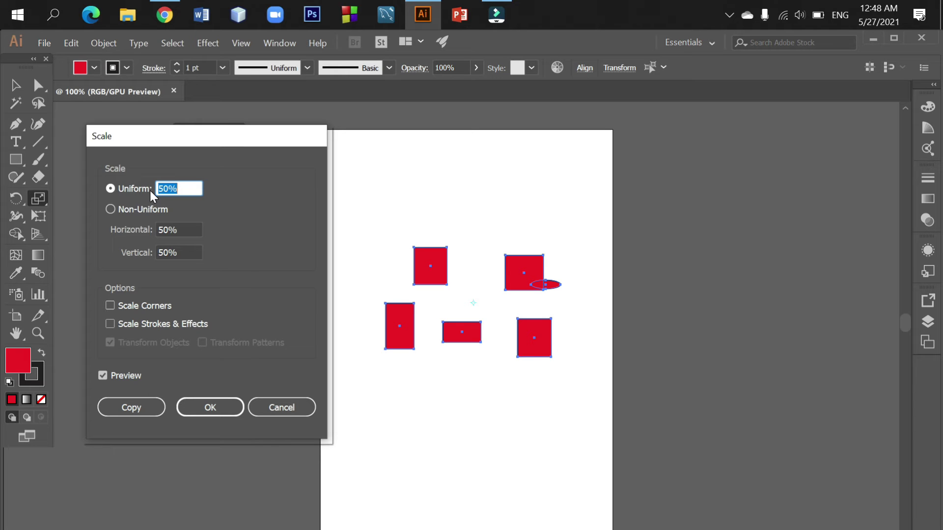
left_click(111, 208)
left_click(160, 229)
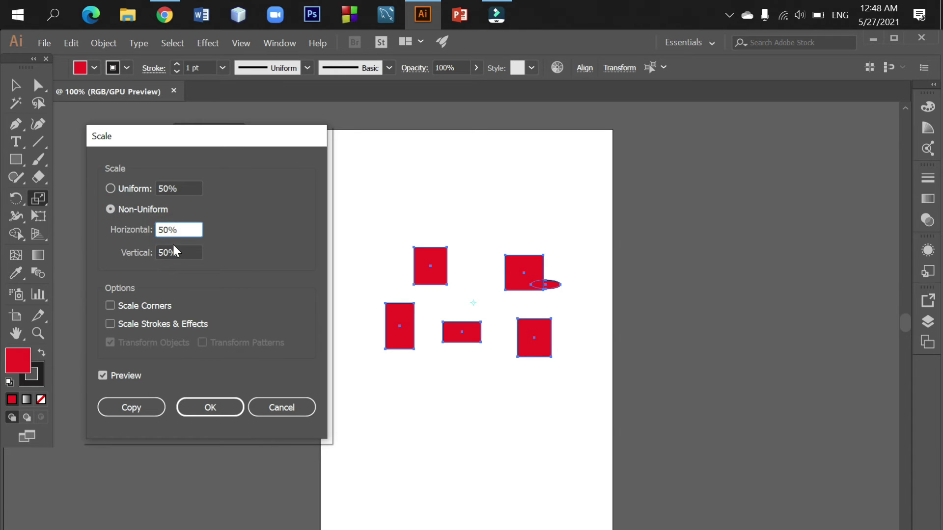
left_click(104, 375)
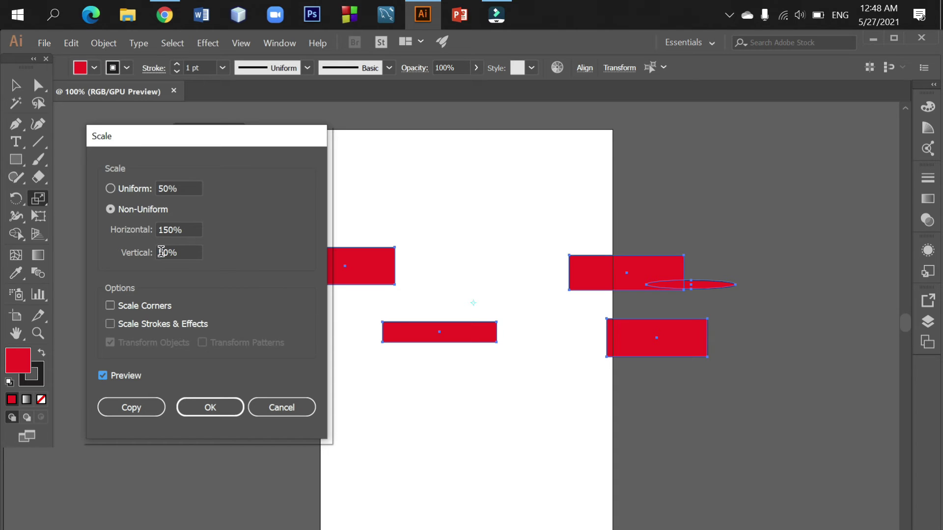
- Set Vertical to 200% and apply the 150% by 200% scale to all shapes
left_click(162, 252)
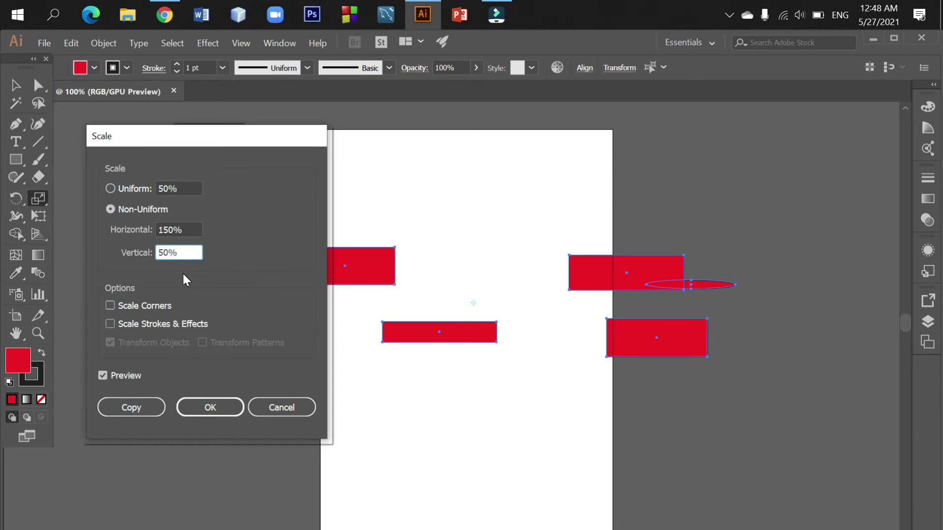
type("20")
left_click(100, 375)
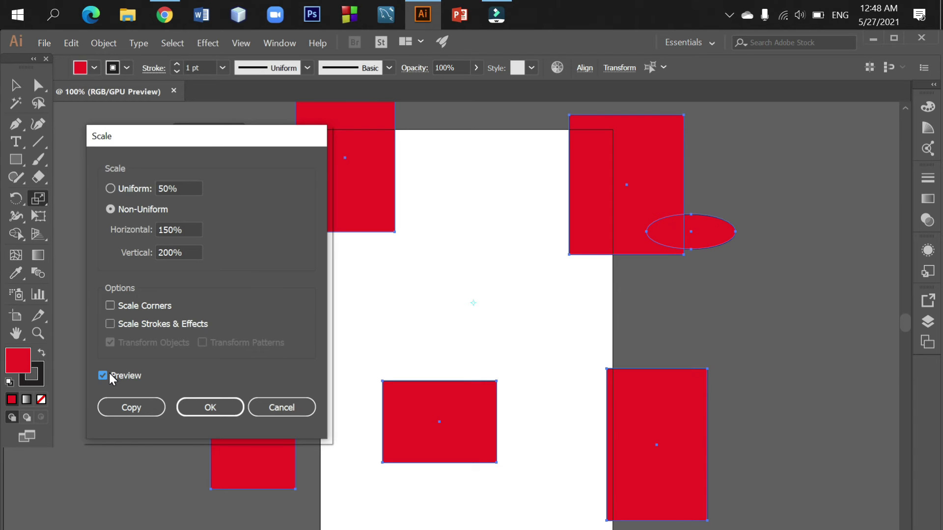
left_click(210, 407)
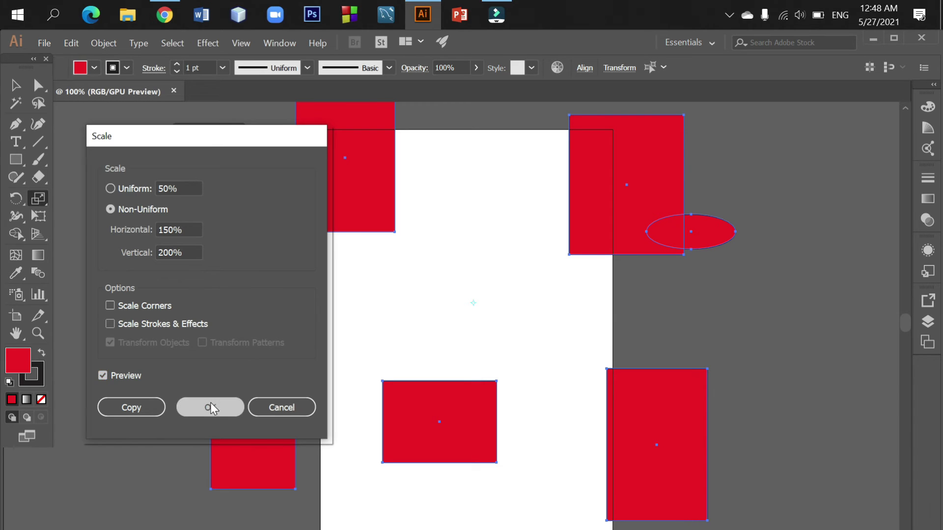
left_click(385, 333)
left_click(368, 244)
left_click(463, 250)
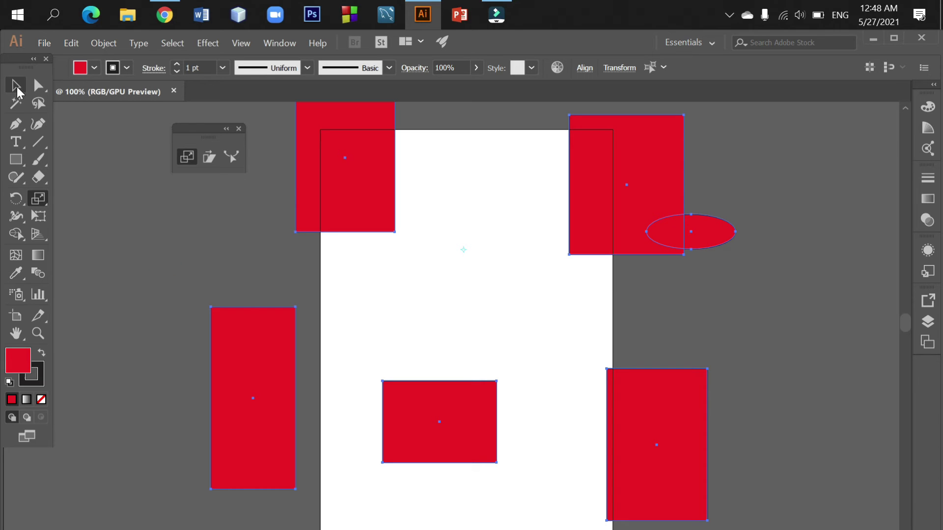
- Move the top-left rectangle down and right onto the artboard
left_click(18, 92)
left_click(164, 226)
mouse_move(330, 179)
left_mouse_down()
mouse_move(337, 229)
mouse_move(398, 258)
left_mouse_up()
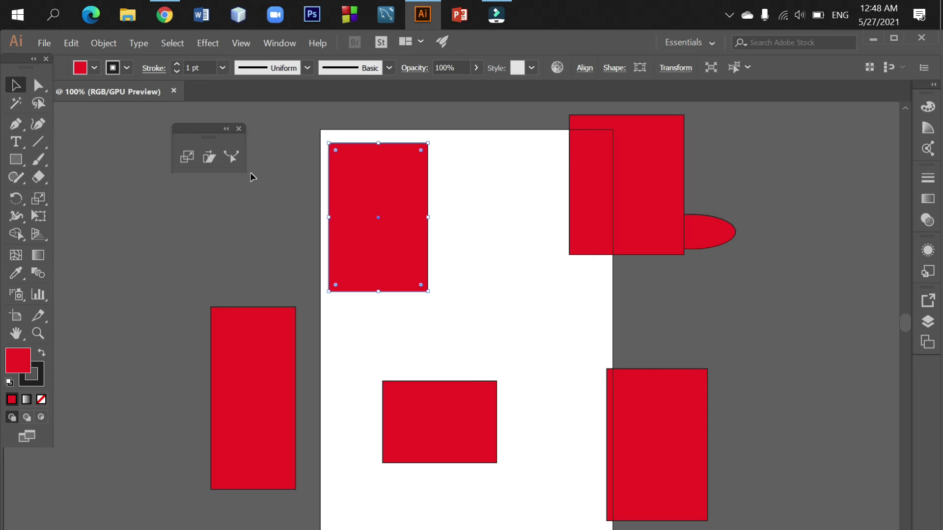
mouse_move(400, 199)
left_mouse_down()
mouse_move(429, 224)
mouse_move(421, 219)
left_mouse_up()
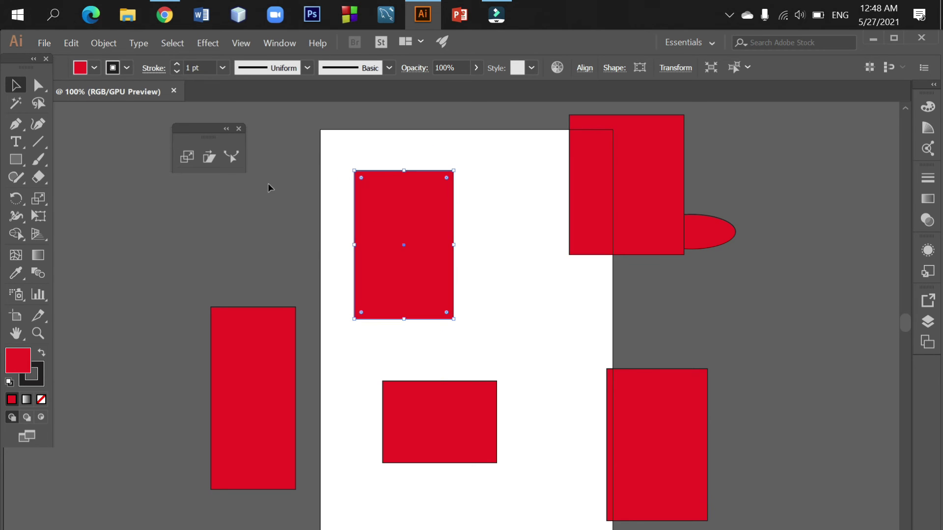
- Shear the rectangle into a tall narrow spike, then move the left rectangle up-left
left_click(210, 157)
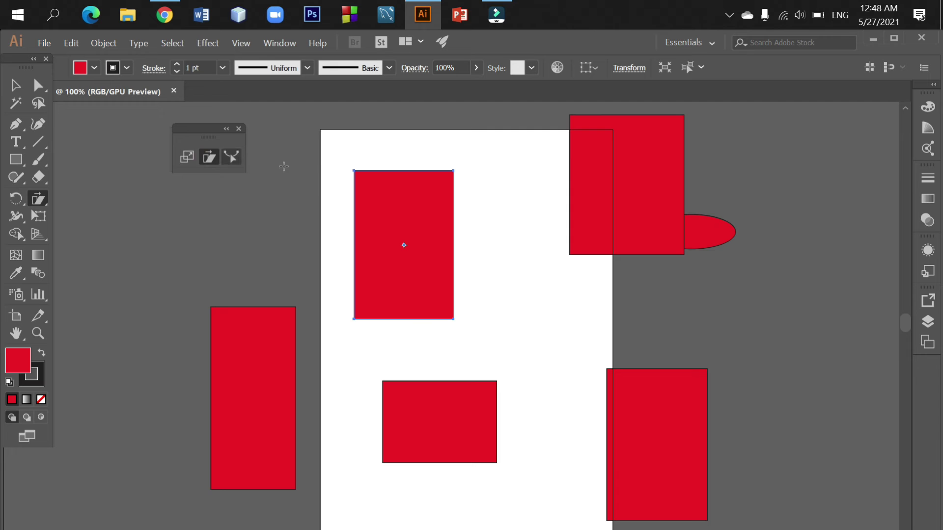
mouse_move(449, 161)
left_mouse_down()
mouse_move(547, 184)
mouse_move(496, 189)
mouse_move(475, 227)
mouse_move(517, 213)
left_mouse_up()
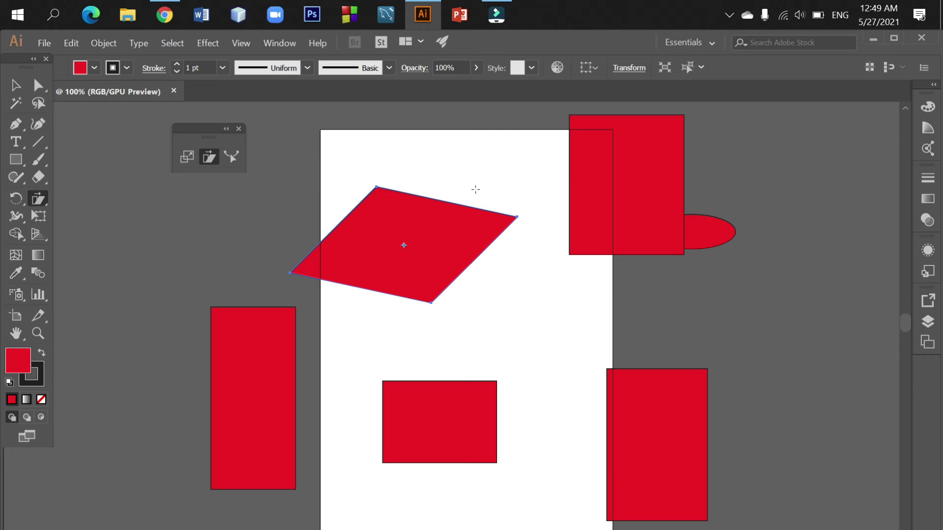
mouse_move(514, 198)
left_mouse_down()
mouse_move(525, 230)
mouse_move(513, 254)
mouse_move(499, 216)
mouse_move(493, 268)
mouse_move(501, 272)
mouse_move(422, 179)
mouse_move(420, 190)
left_mouse_up()
scroll(423, 219, "up", 1)
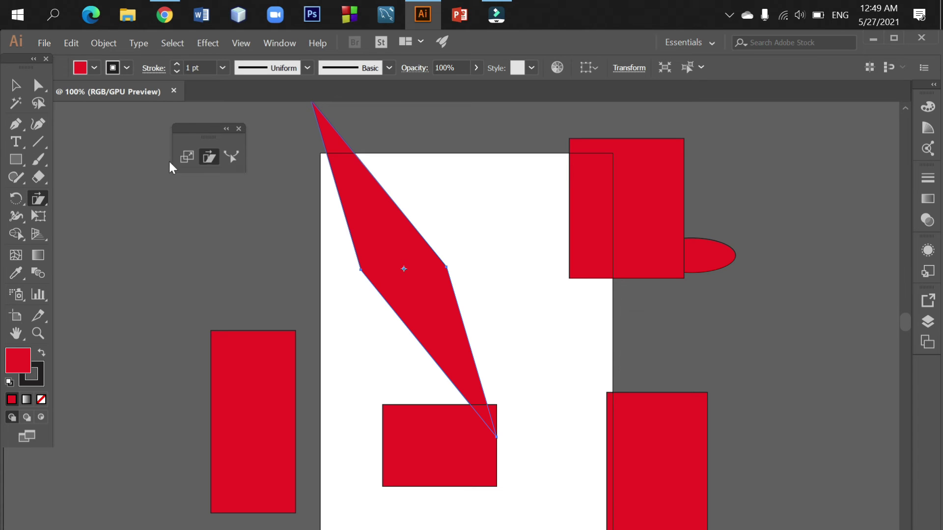
left_click(18, 87)
left_click_drag(221, 348, 164, 295)
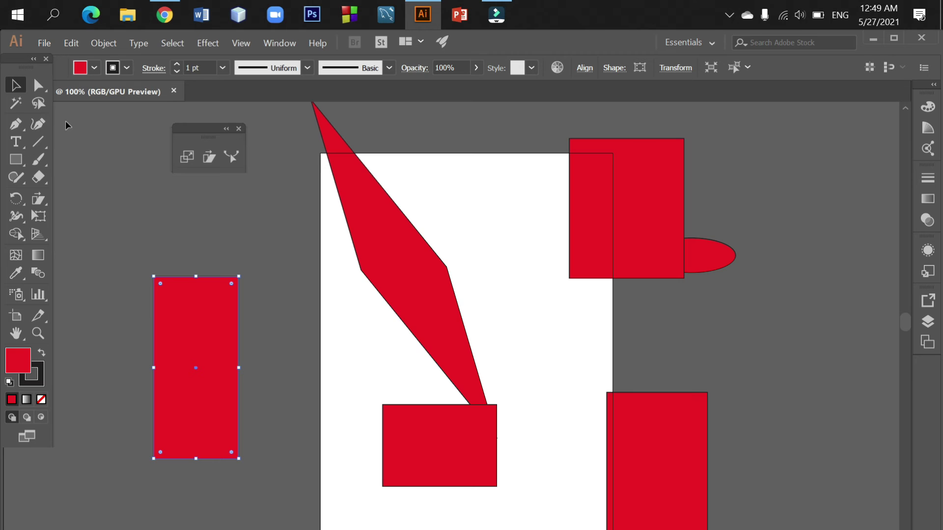
- Pull the rectangle's top-right anchor up and outward and push its left side farther left
left_click(39, 86)
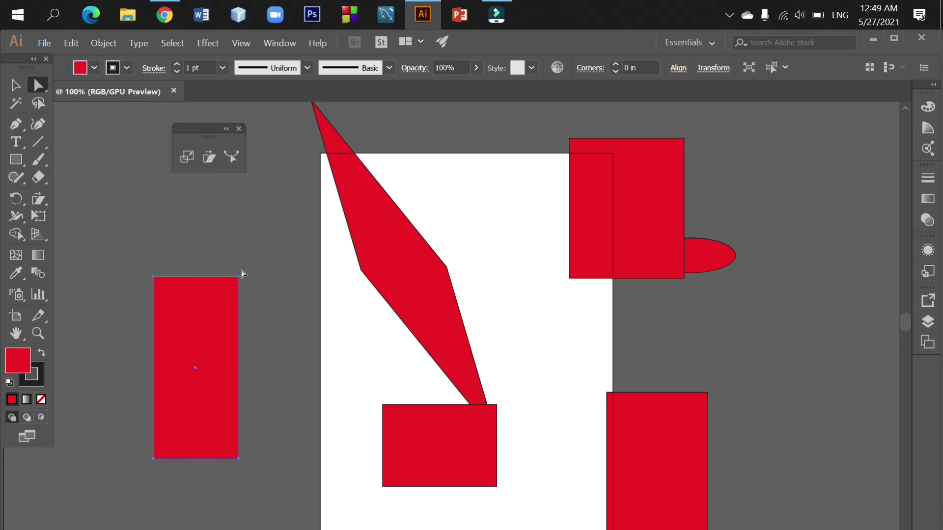
left_click(236, 275)
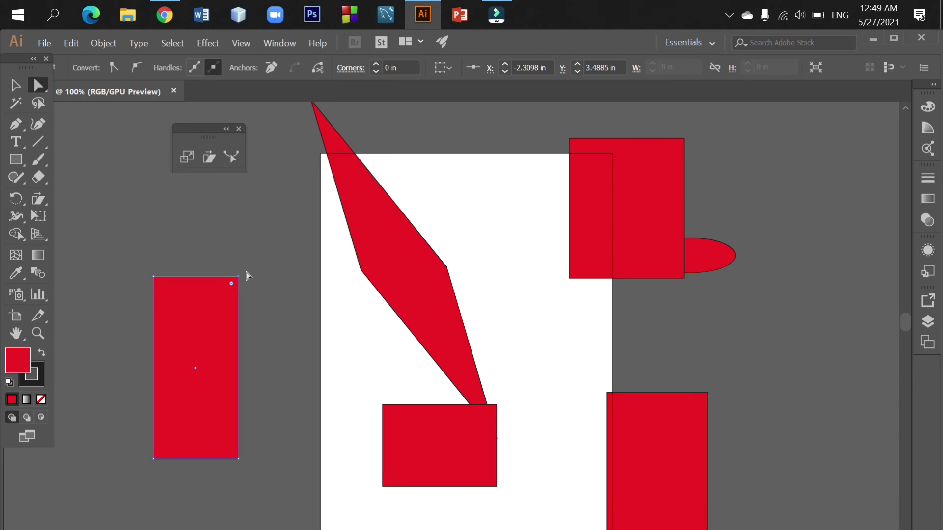
key("Right")
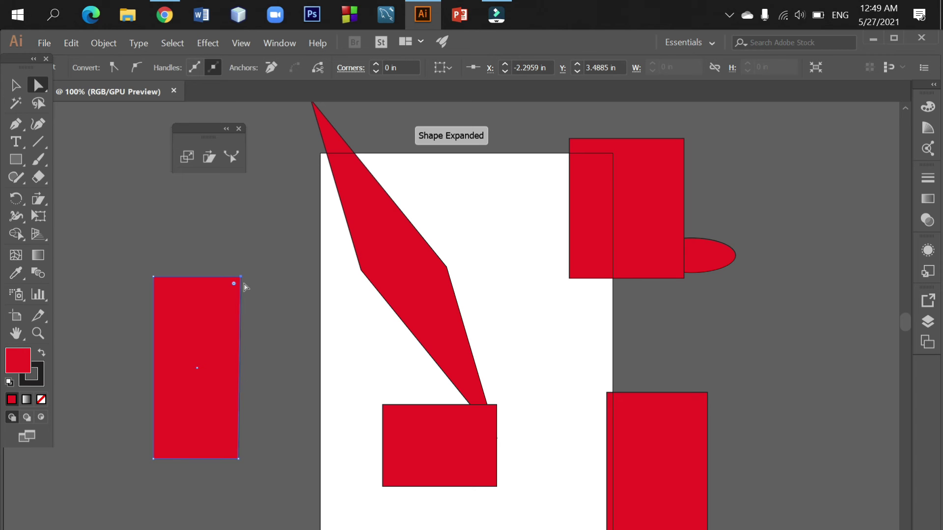
left_click_drag(245, 277, 281, 230)
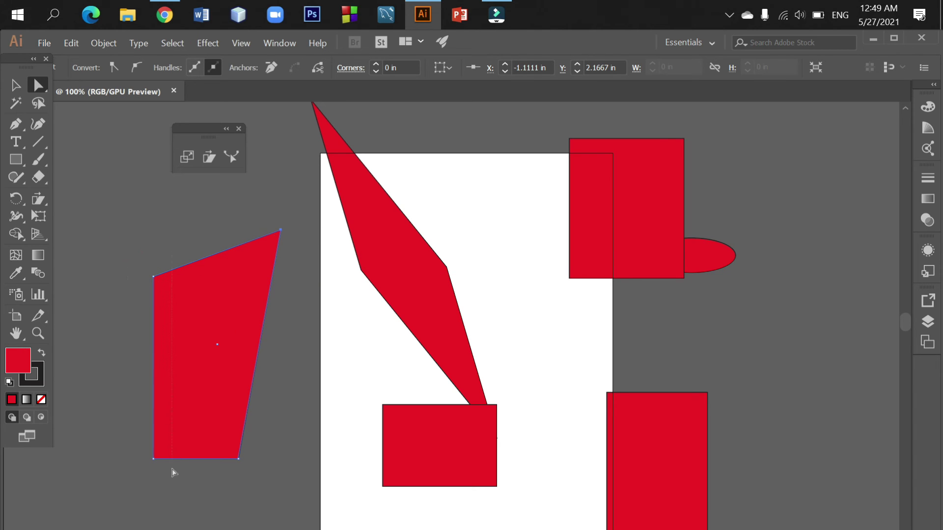
mouse_move(153, 408)
left_mouse_down()
mouse_move(132, 410)
mouse_move(79, 274)
left_mouse_up()
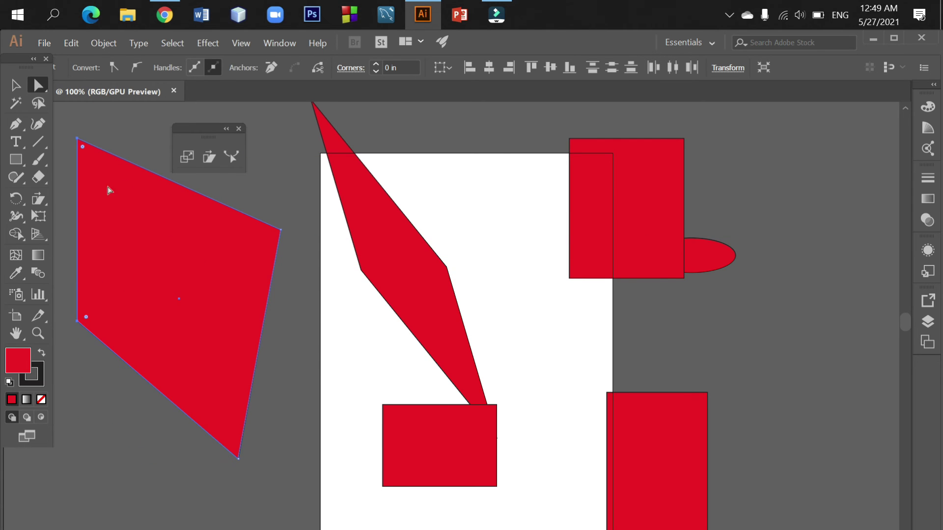
- Shear the red quadrilateral twice so its top tilts over
left_click(16, 85)
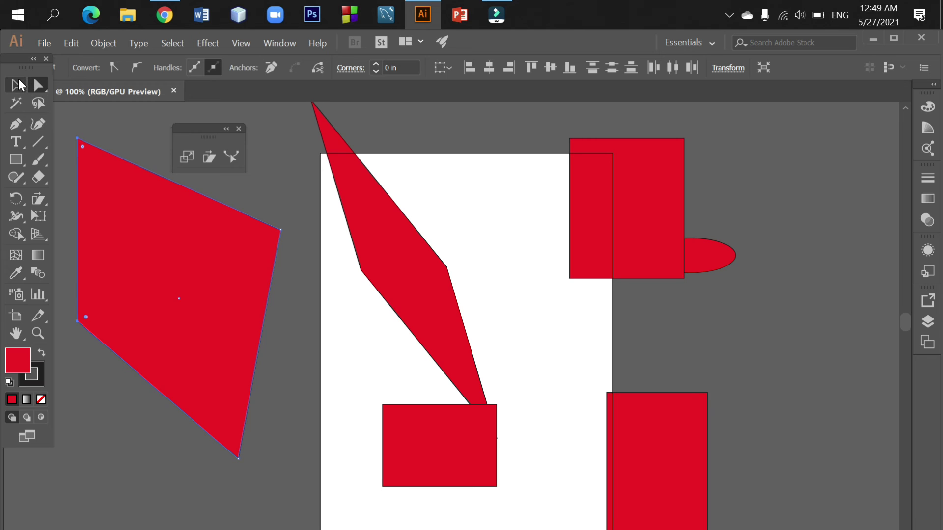
left_click(211, 158)
mouse_move(295, 220)
left_mouse_down()
mouse_move(297, 252)
mouse_move(289, 235)
left_mouse_up()
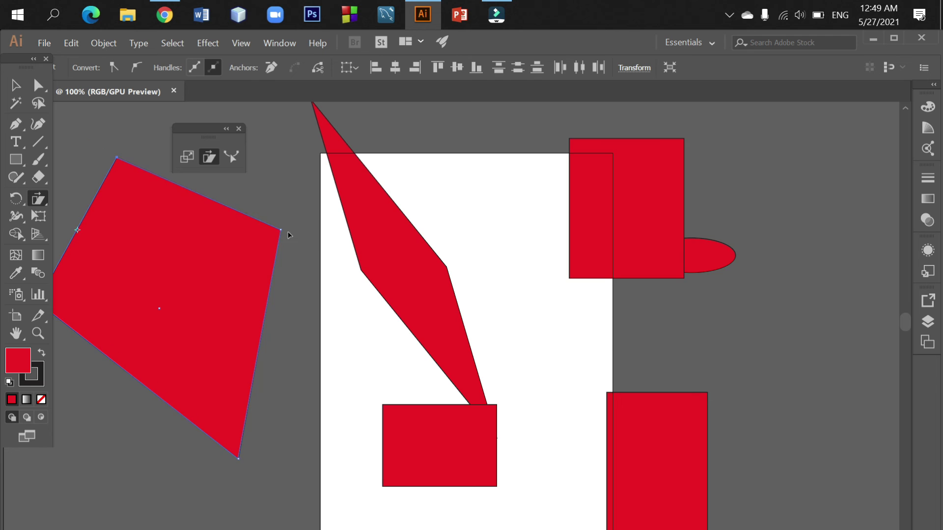
left_click_drag(255, 208, 191, 262)
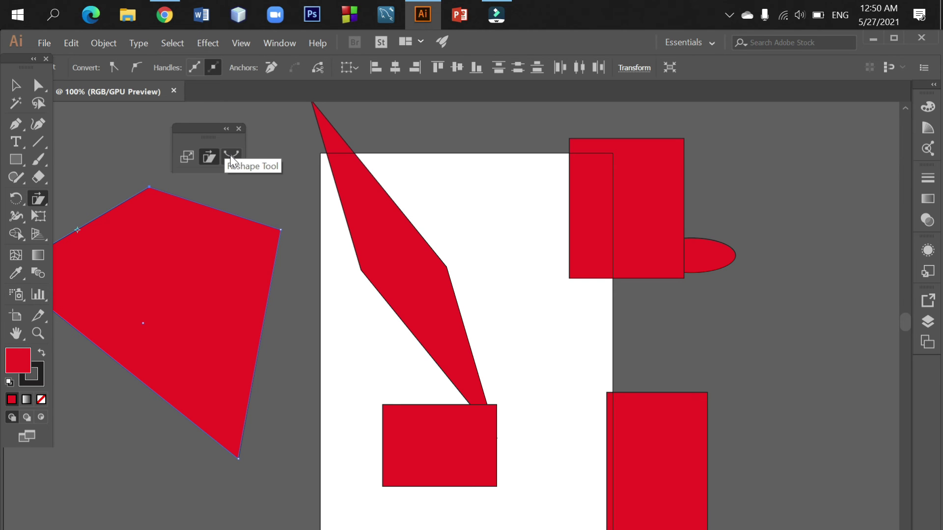
- Delete the left red polygon and the red spike shape
left_click(15, 86)
left_click(38, 142)
scroll(710, 272, "up", 3)
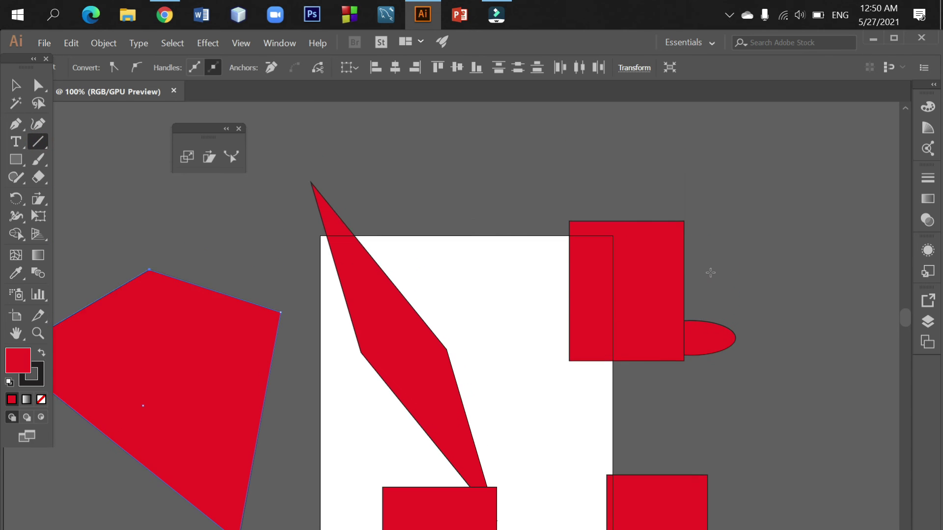
scroll(710, 272, "up", 4)
scroll(658, 322, "down", 2)
scroll(714, 314, "down", 3)
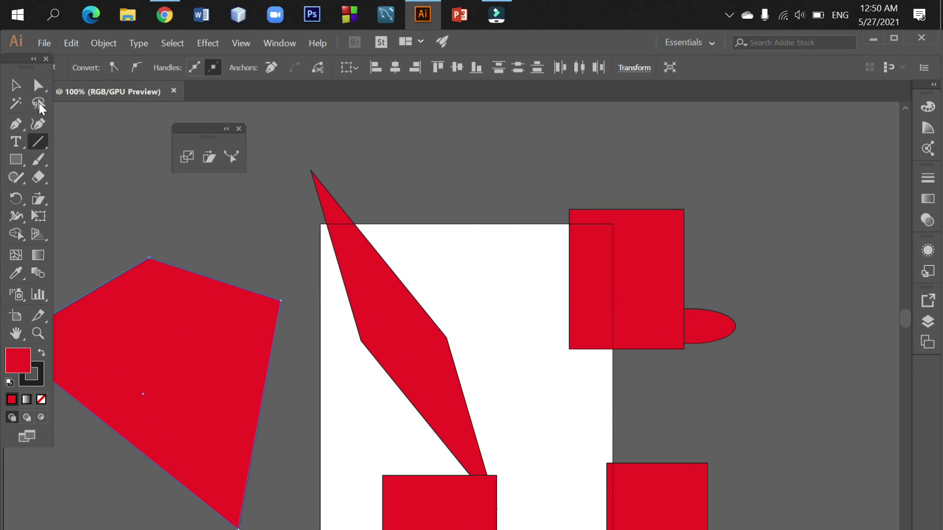
left_click(15, 81)
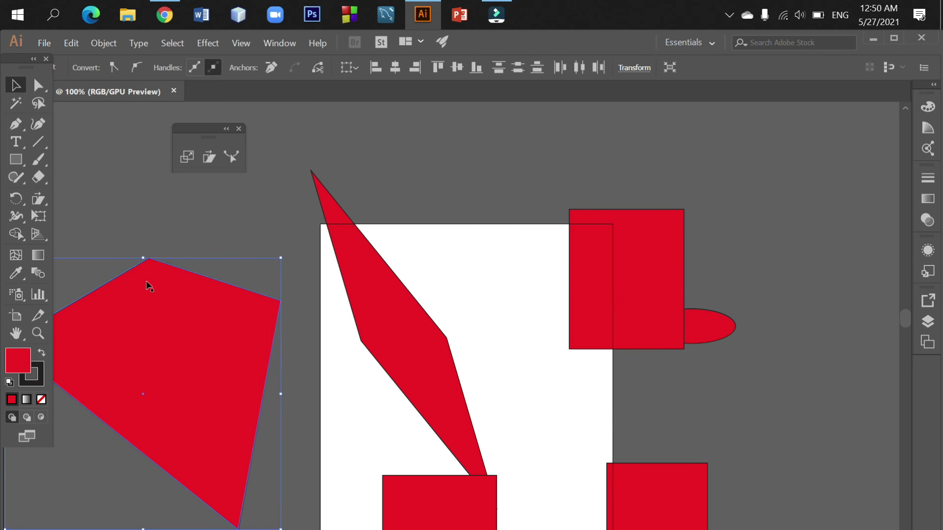
key("Delete")
left_click(373, 314)
key("Delete")
- Delete the upper-right rectangle, the ellipse and the right rectangle
left_click(595, 295)
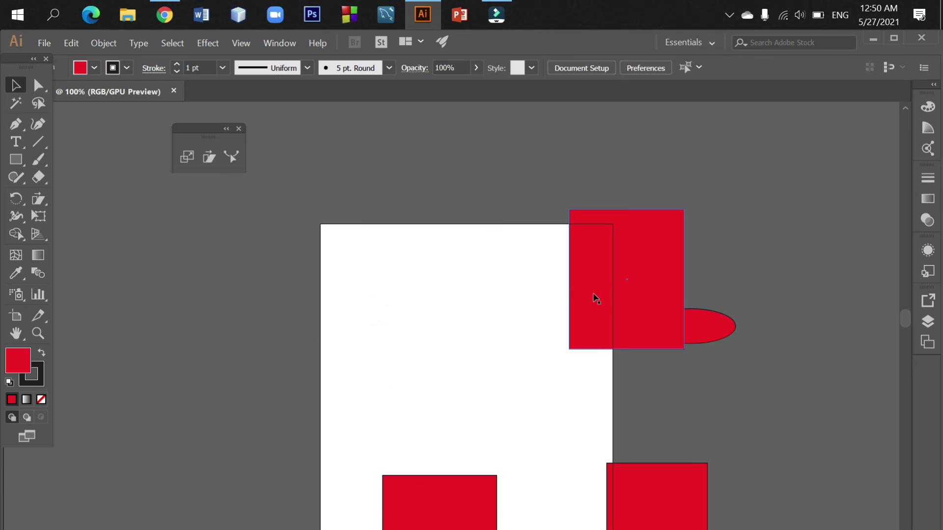
key("Delete")
scroll(604, 343, "down", 2)
scroll(635, 275, "down", 3)
left_click(709, 448)
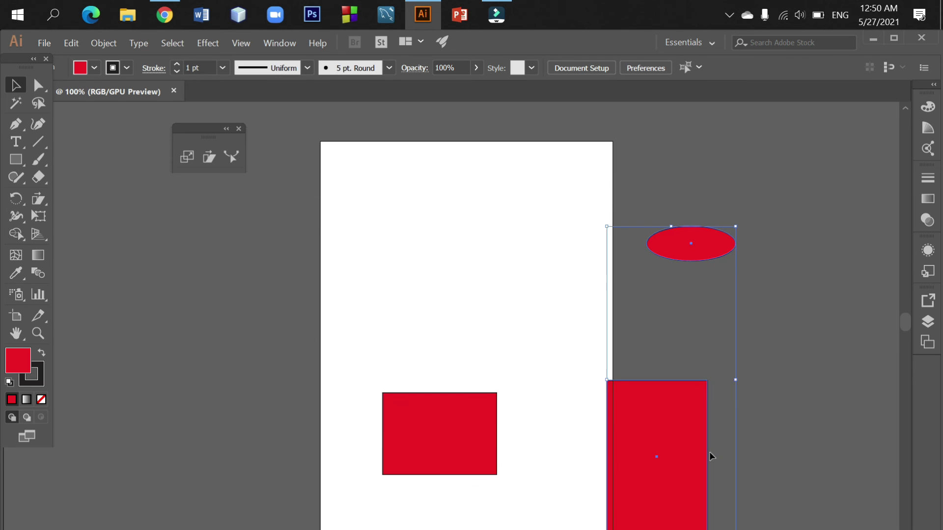
key("Delete")
- Draw a horizontal line across the upper artboard with a 5 pt stroke
left_click(37, 142)
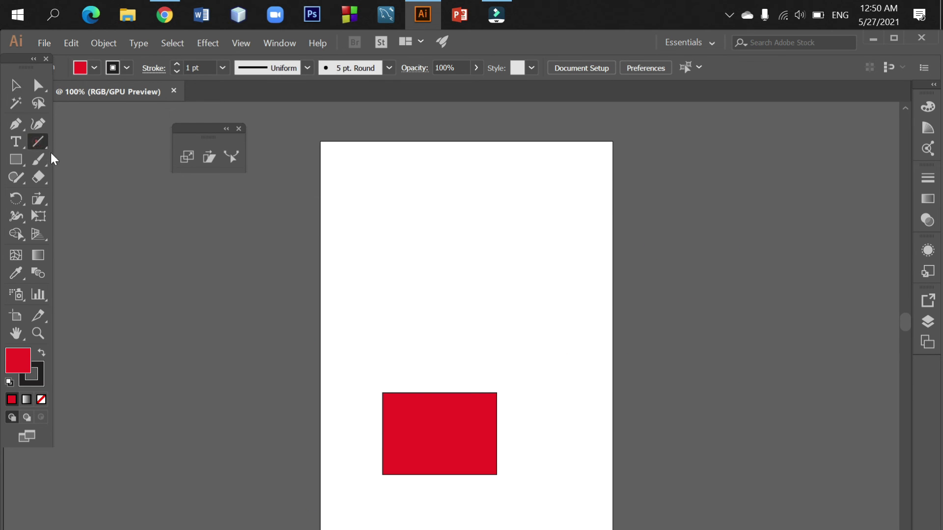
mouse_move(358, 213)
left_mouse_down()
mouse_move(580, 218)
mouse_move(577, 210)
left_mouse_up()
left_click(176, 64)
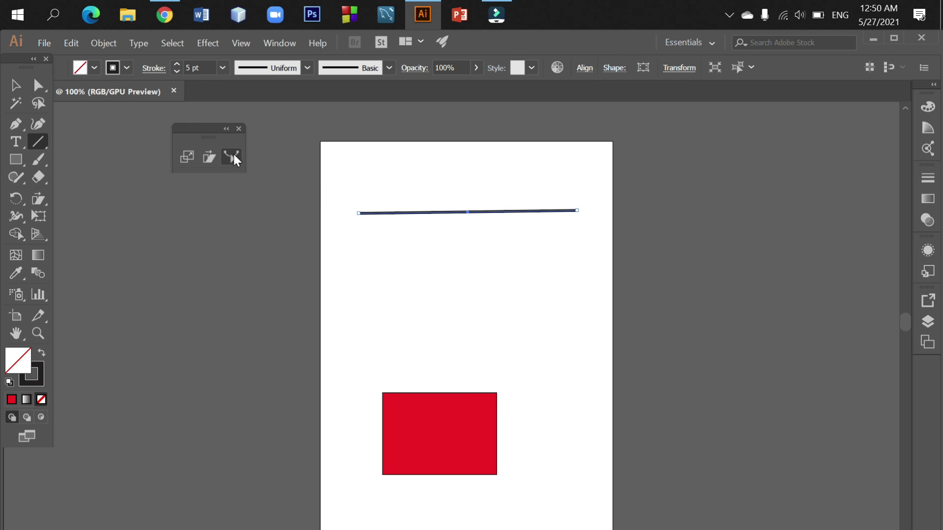
- Bend the line down into a deep curve with its right end bulging past the artboard
left_click(231, 157)
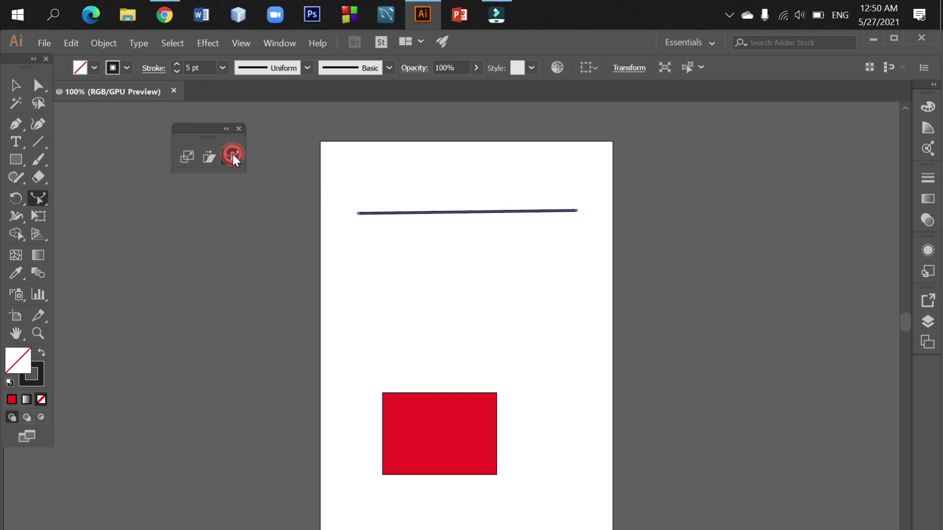
left_click(433, 214)
left_click_drag(432, 213, 400, 313)
left_click(433, 214)
left_click(529, 250)
left_click_drag(529, 251, 666, 265)
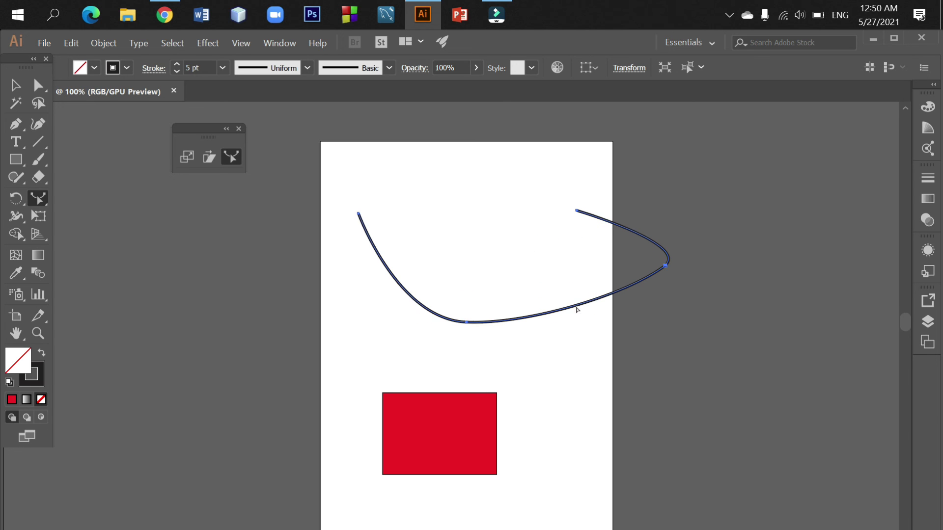
- Draw a second horizontal line near the artboard top, cancelling the Line Segment Tool Options
left_click(38, 142)
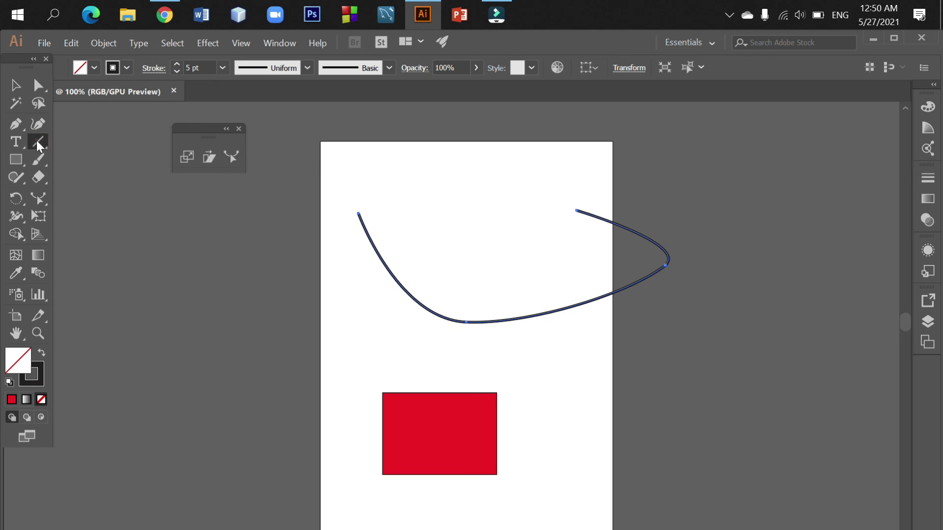
scroll(435, 234, "up", 2)
scroll(434, 234, "up", 4)
left_click(378, 183)
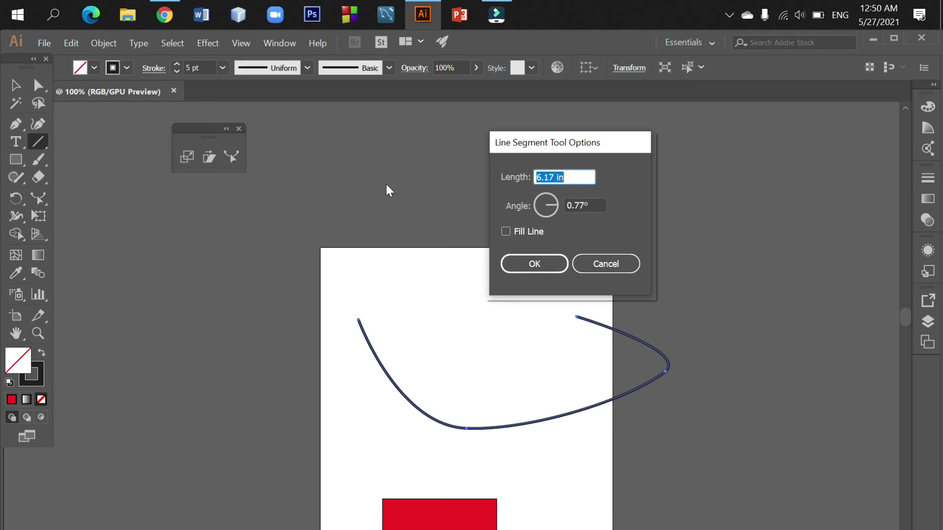
left_click(607, 263)
left_click_drag(371, 267, 588, 267)
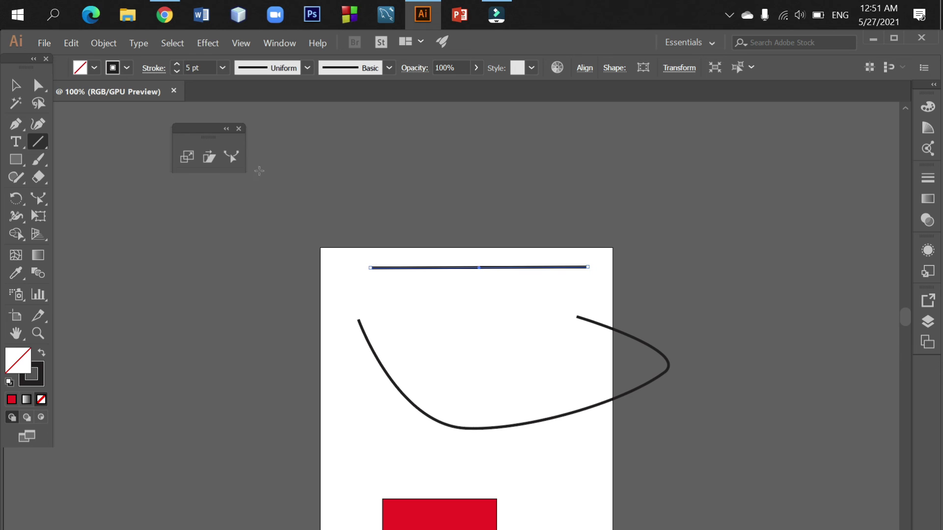
- Pull the top line's middle down into a shallow U-shaped curve
left_click(231, 153)
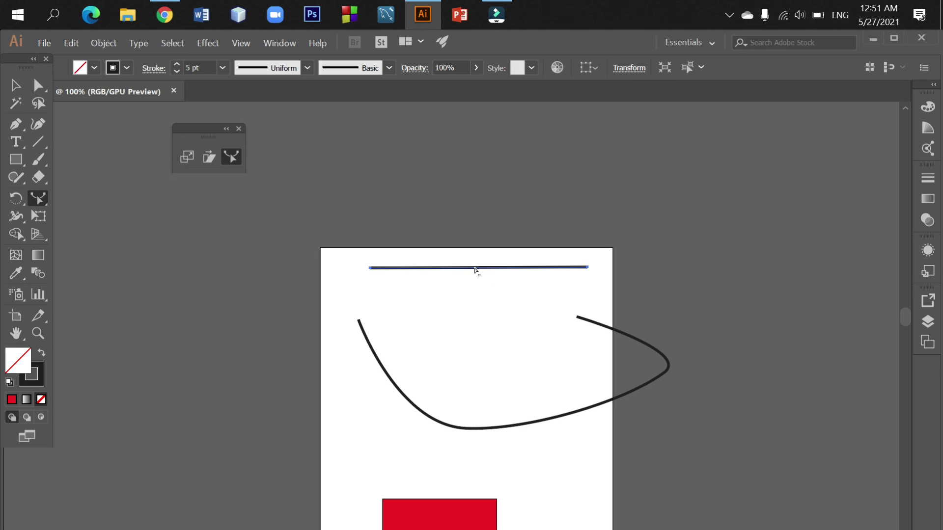
mouse_move(475, 270)
left_mouse_down()
mouse_move(472, 336)
mouse_move(494, 180)
mouse_move(638, 204)
mouse_move(478, 281)
mouse_move(479, 330)
left_mouse_up()
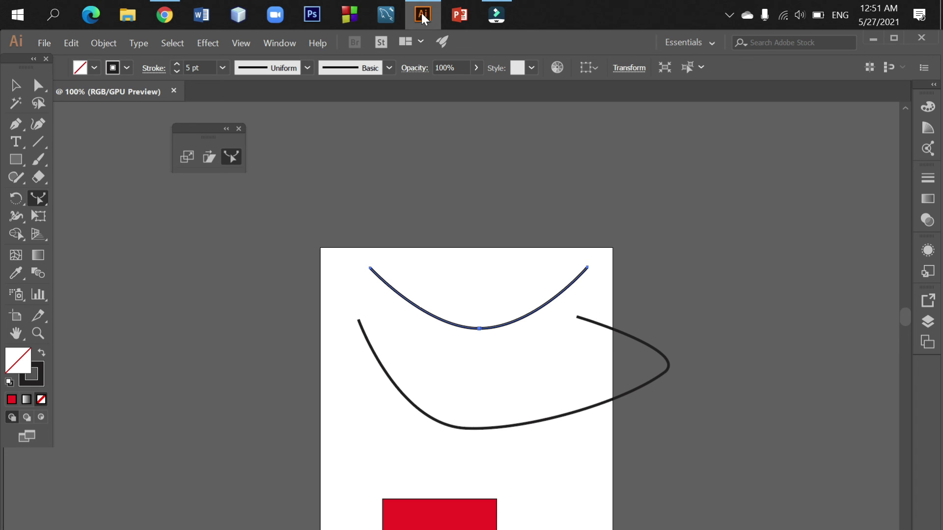
scroll(494, 250, "down", 3)
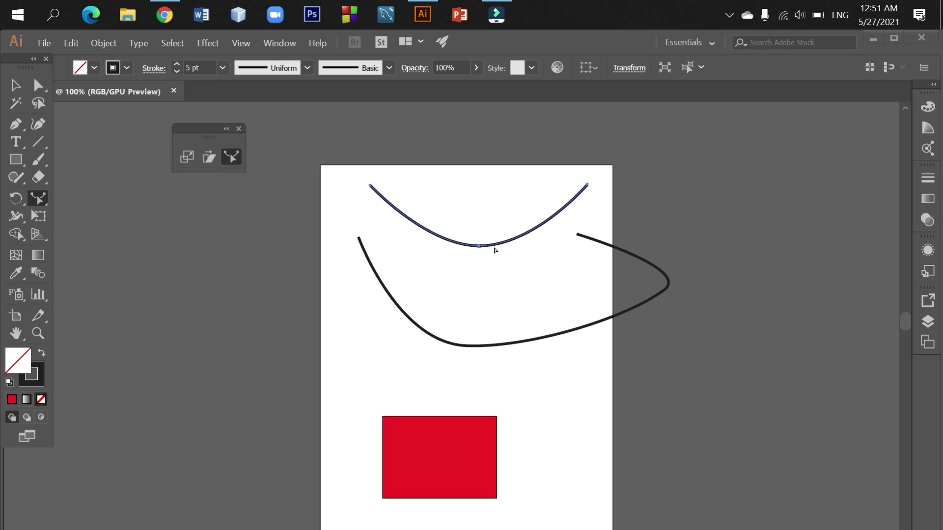